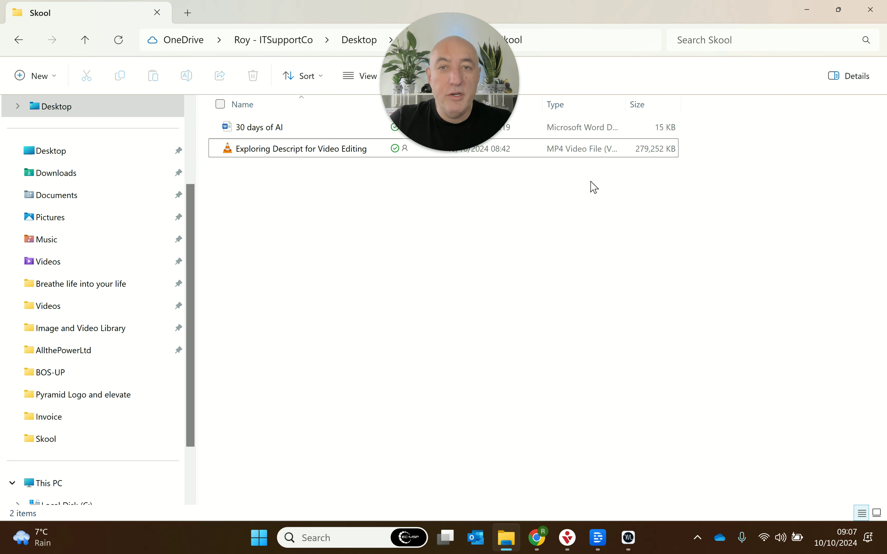
Minimize the open windows and review the ChatGPT prompt requesting a YouTube title, description and keywords, plus its reply.
click(803, 14)
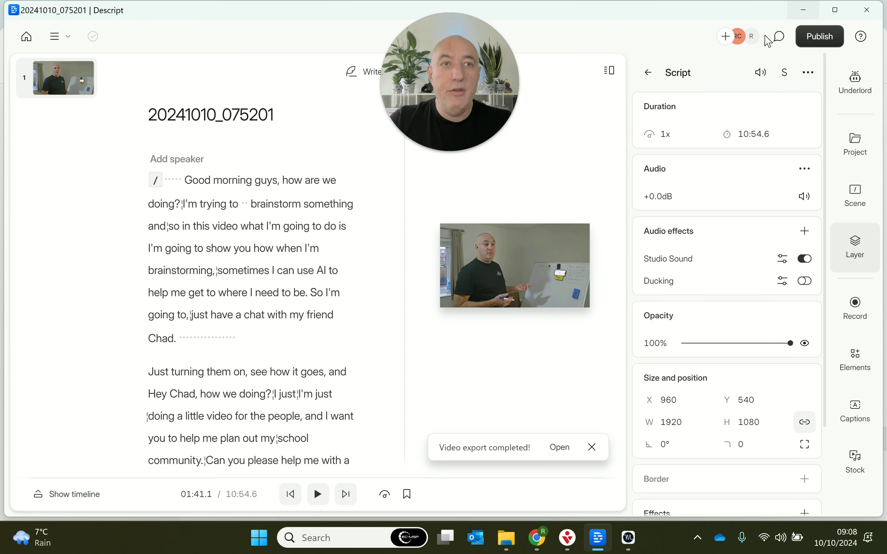
click(802, 14)
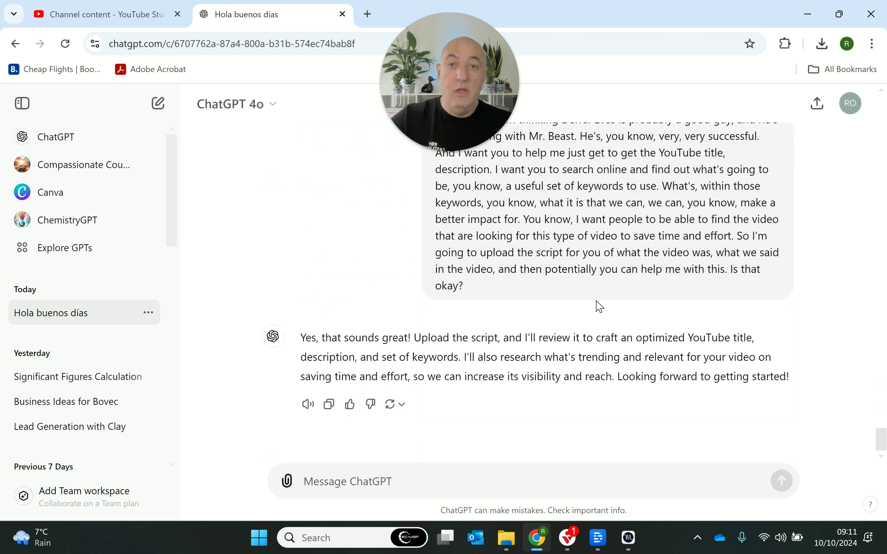
scroll(514, 340, up, 5)
scroll(561, 285, down, 2)
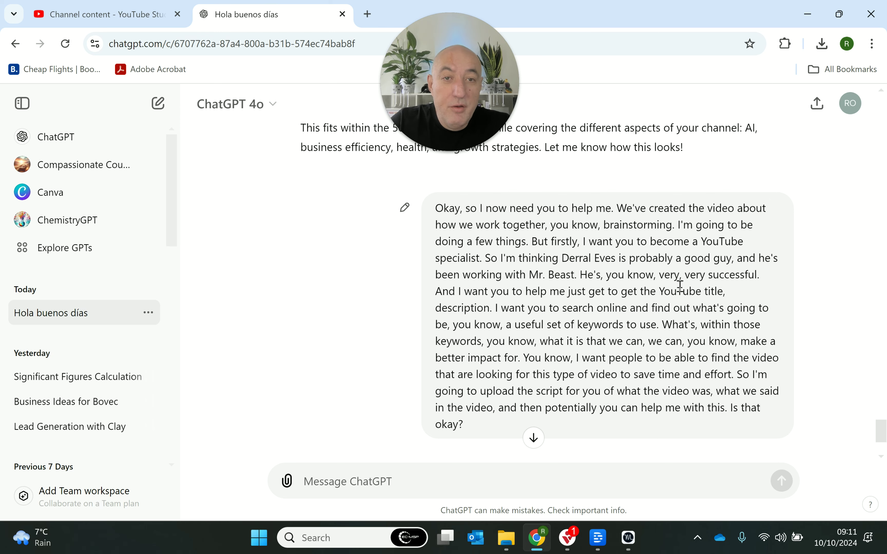
scroll(680, 290, down, 2)
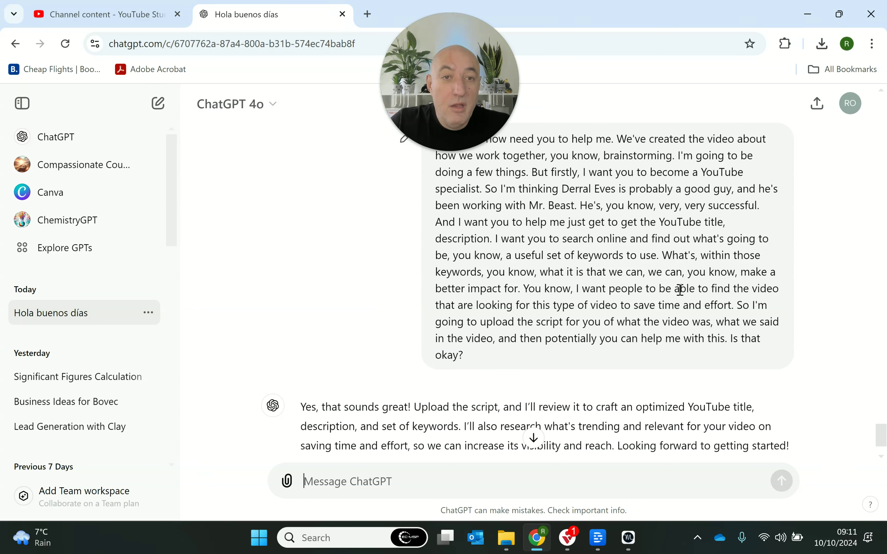
scroll(680, 290, down, 2)
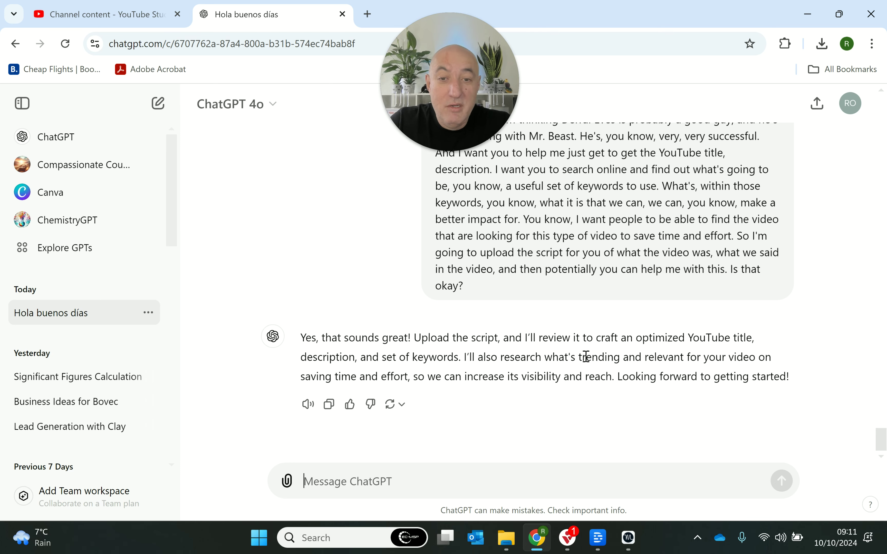
Switch to Descript and copy the entire transcript of the brainstorming video.
click(599, 545)
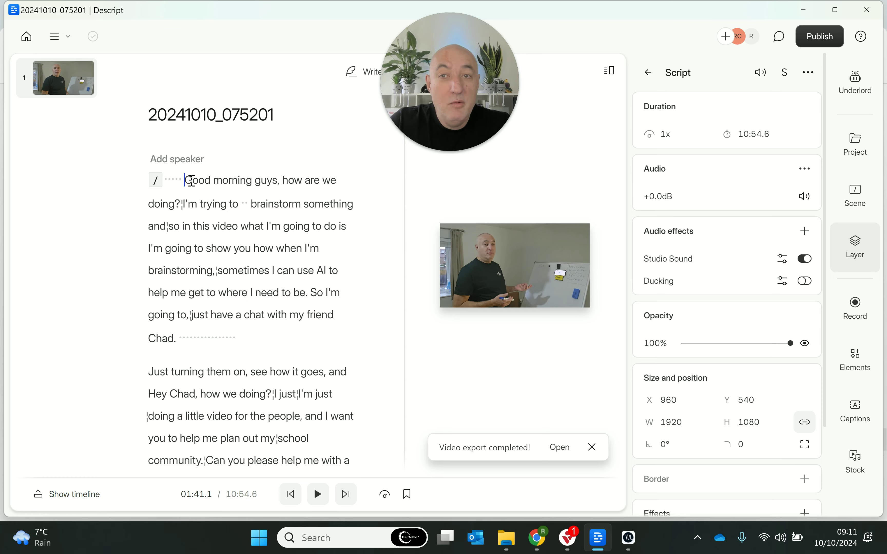
click(558, 268)
scroll(307, 473, down, 4)
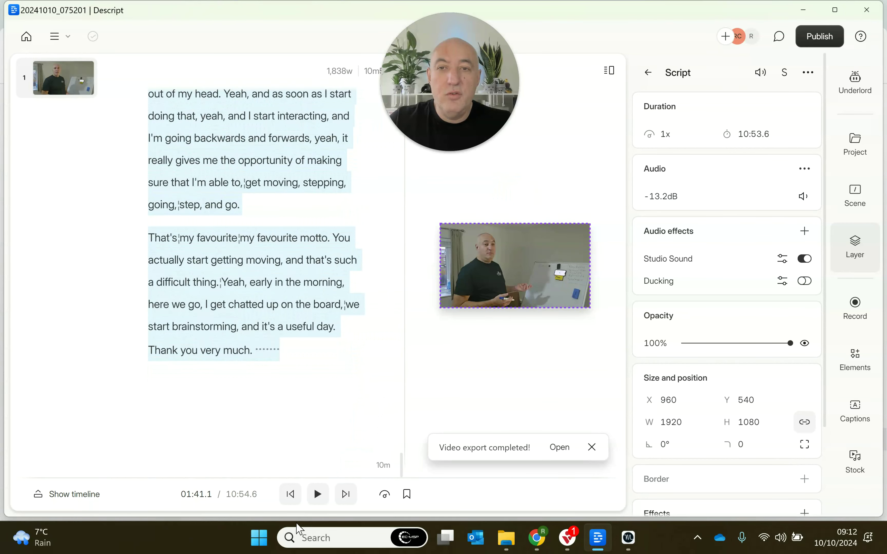
right_click(271, 337)
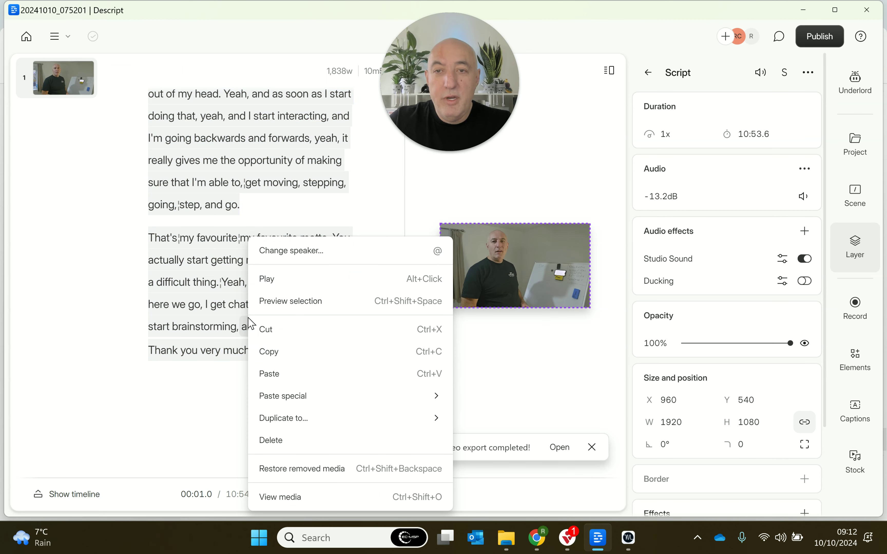
click(289, 352)
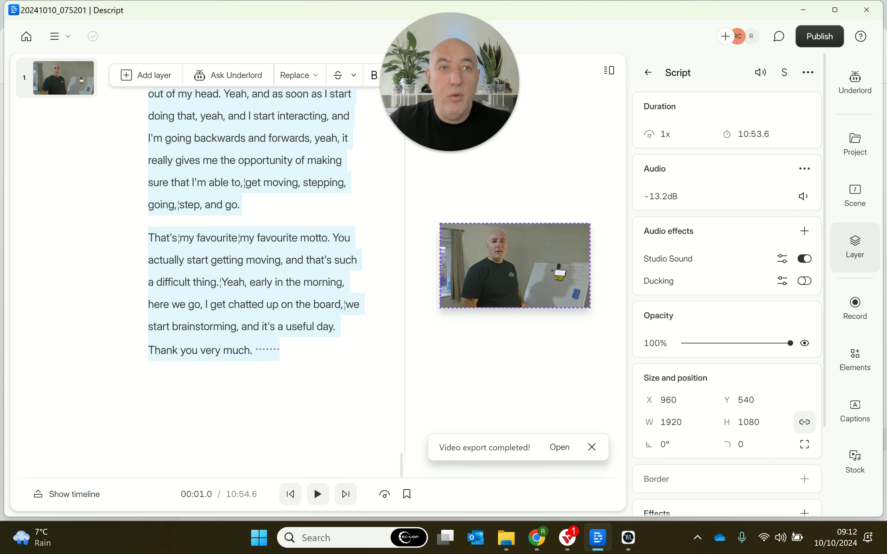
Return to the ChatGPT conversation and send the copied video transcript as a message.
click(803, 10)
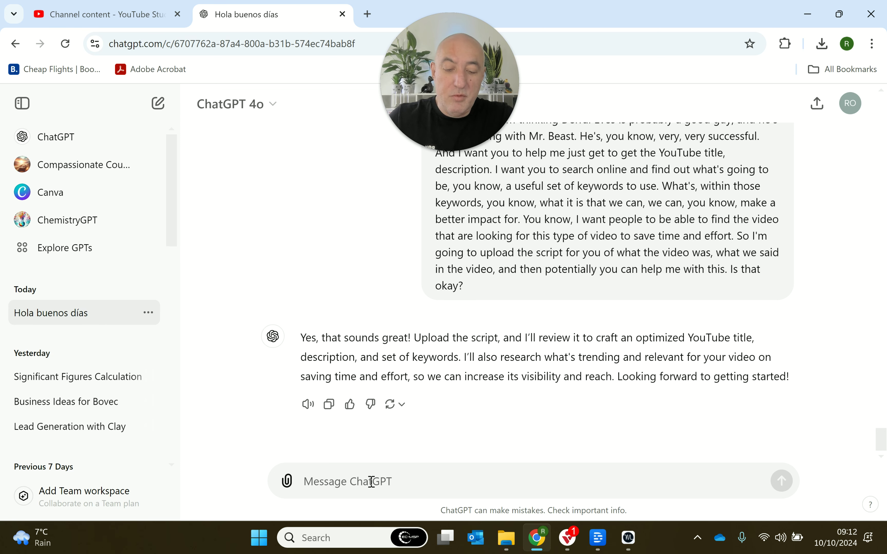
key(ctrl+v)
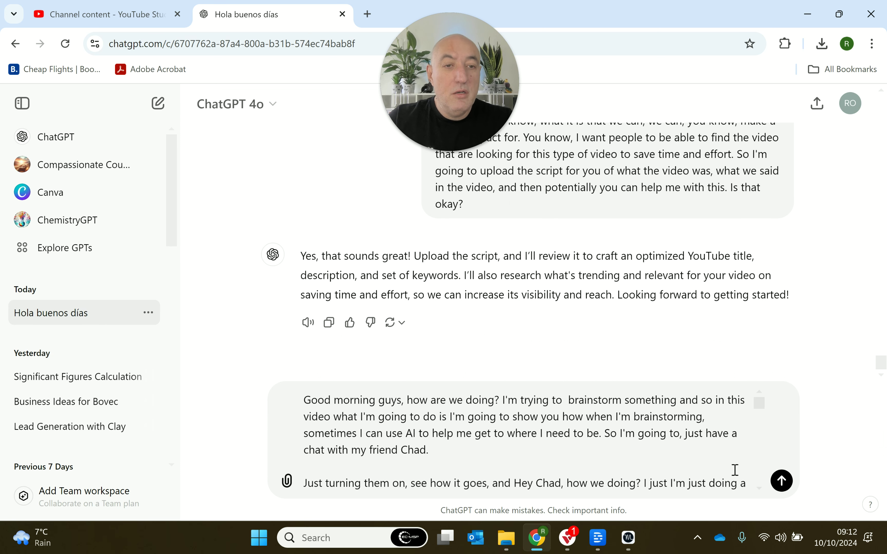
click(781, 482)
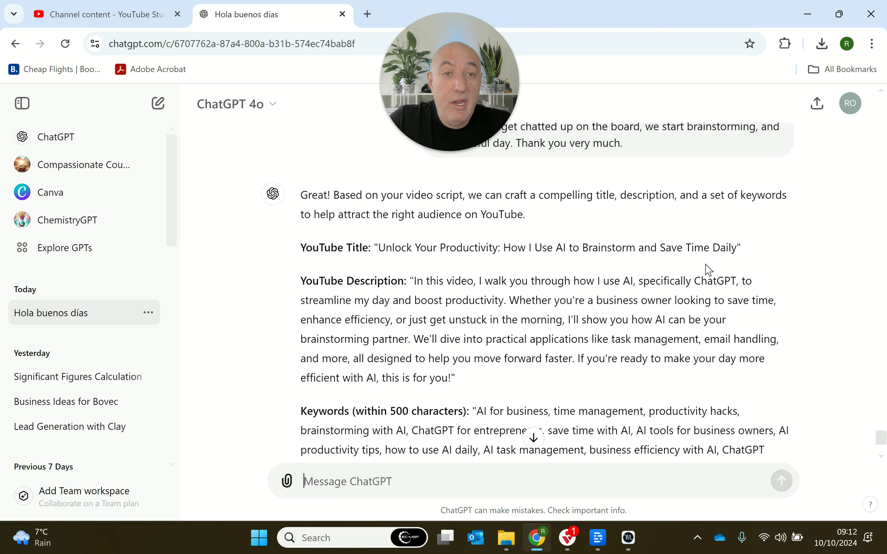
Copy the suggested YouTube title from ChatGPT's reply, without its quotation marks.
drag(736, 248, 377, 250)
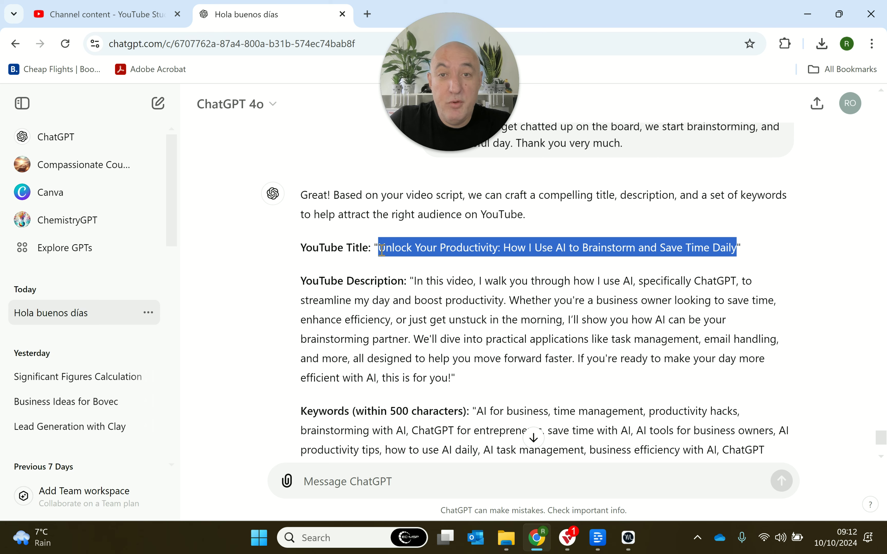
right_click(447, 252)
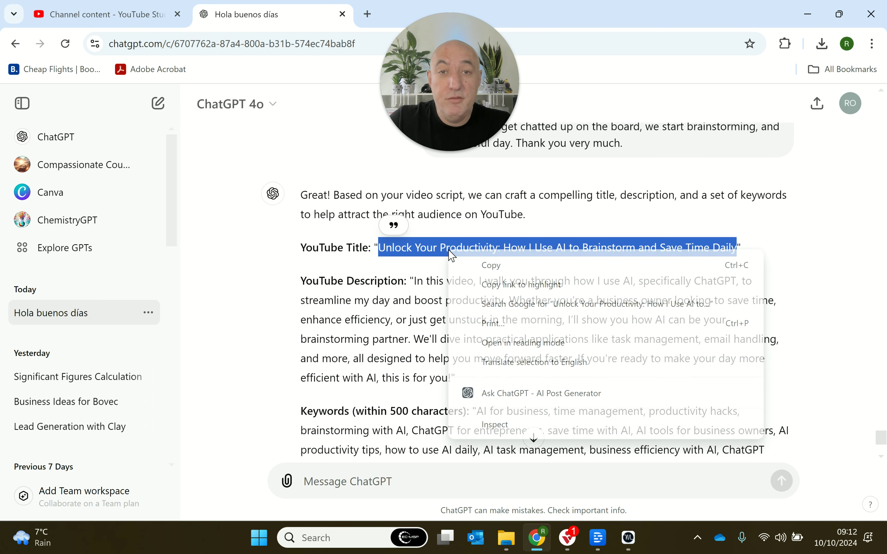
click(523, 264)
Search YouTube Studio's Inspiration analytics for "Unlock Your Productivity: How I Use AI to Brainstorm and Save Time Daily".
click(59, 13)
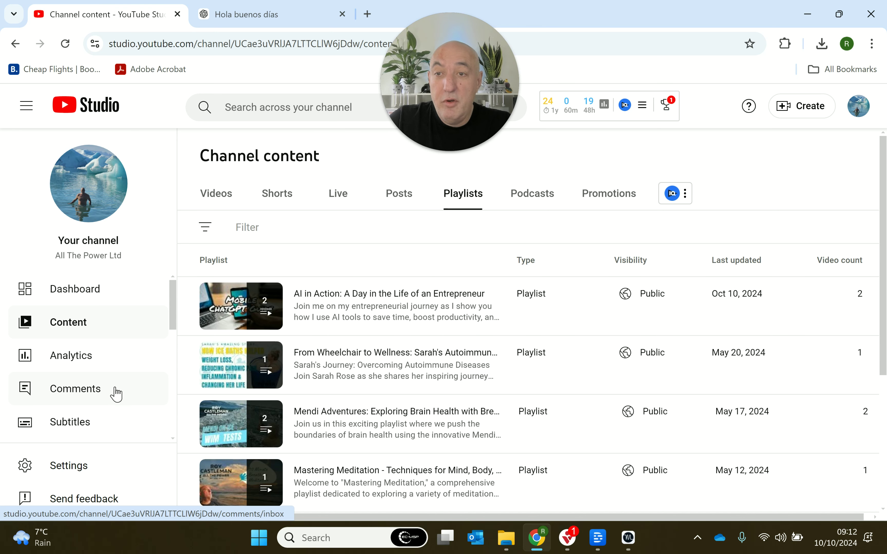
click(114, 364)
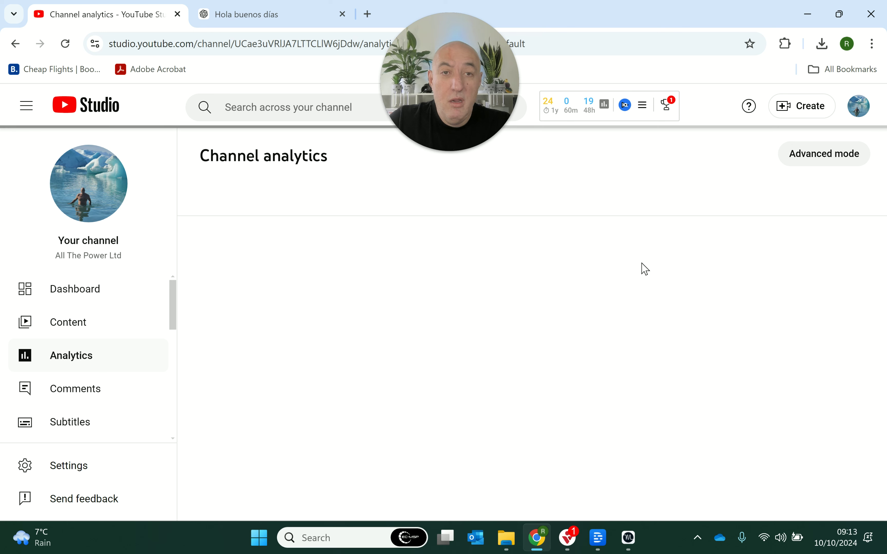
click(420, 208)
click(388, 289)
key(ctrl+v)
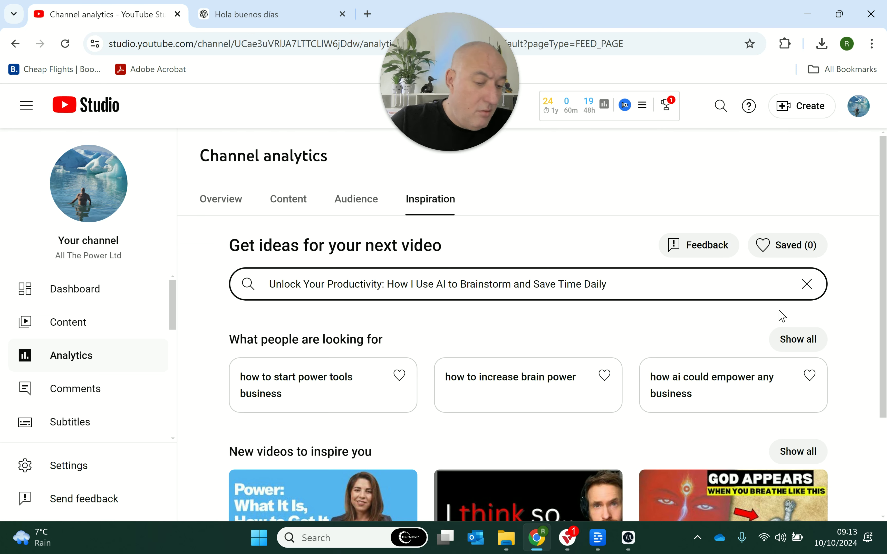
key(Return)
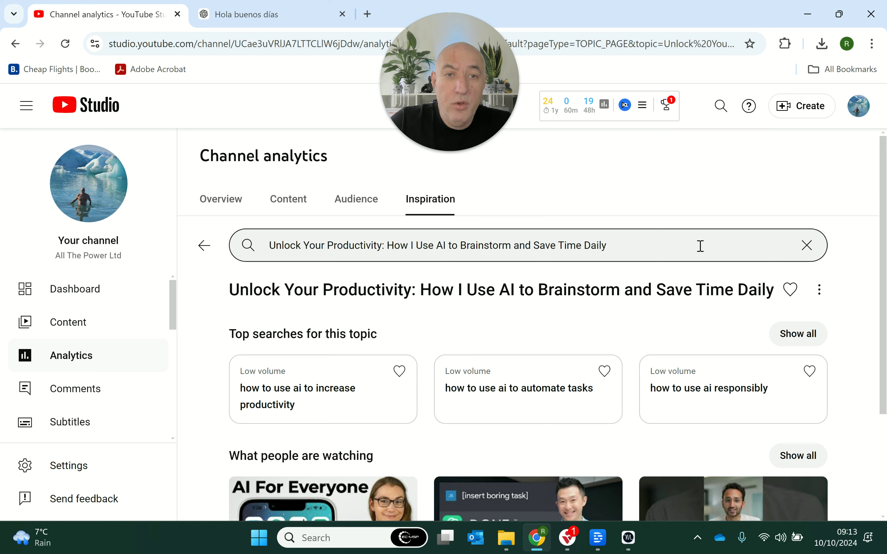
Show all top searches for the full title's topic and examine their keyword phrases and search volumes.
click(799, 336)
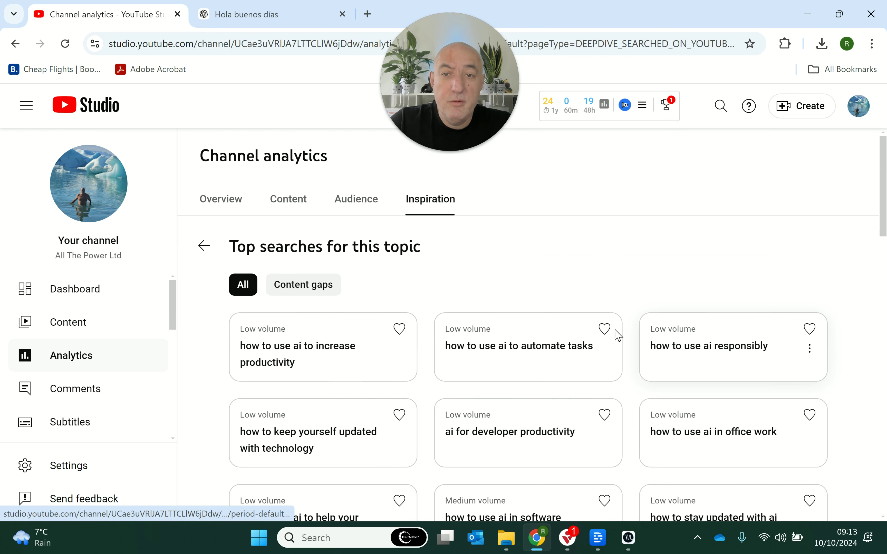
scroll(609, 323, down, 3)
scroll(601, 312, down, 3)
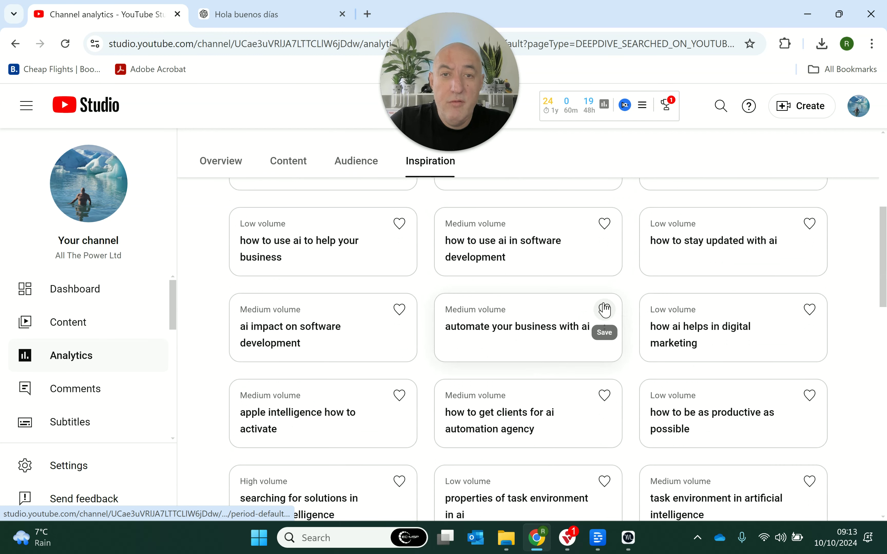
scroll(603, 307, down, 2)
scroll(604, 307, down, 3)
scroll(599, 308, down, 5)
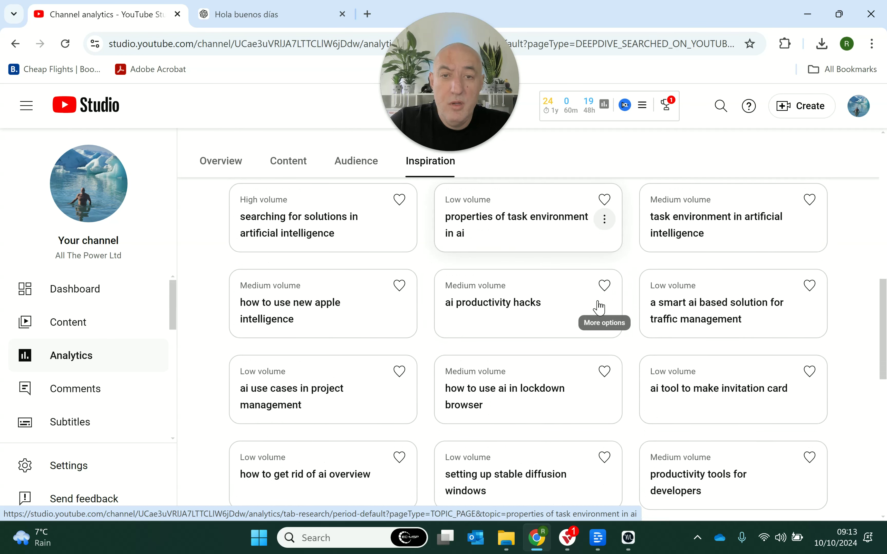
scroll(600, 308, down, 5)
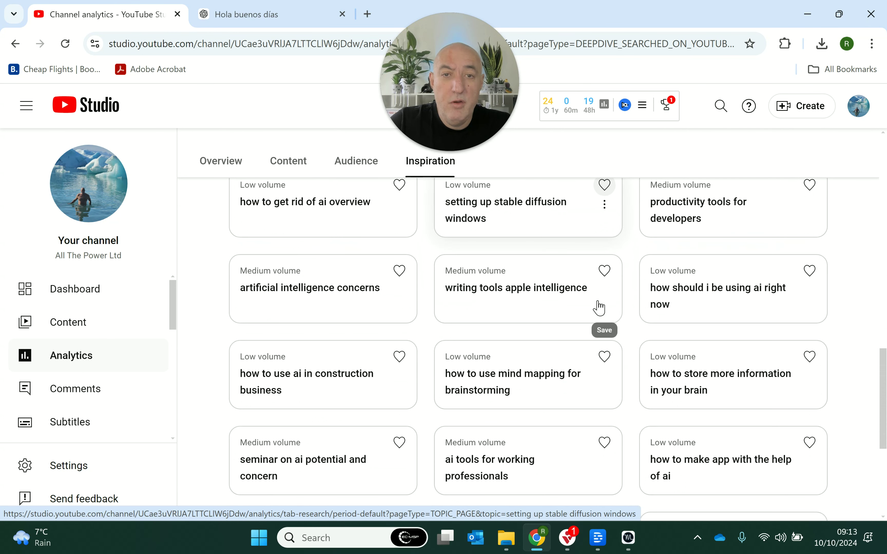
scroll(599, 308, up, 5)
scroll(600, 309, down, 7)
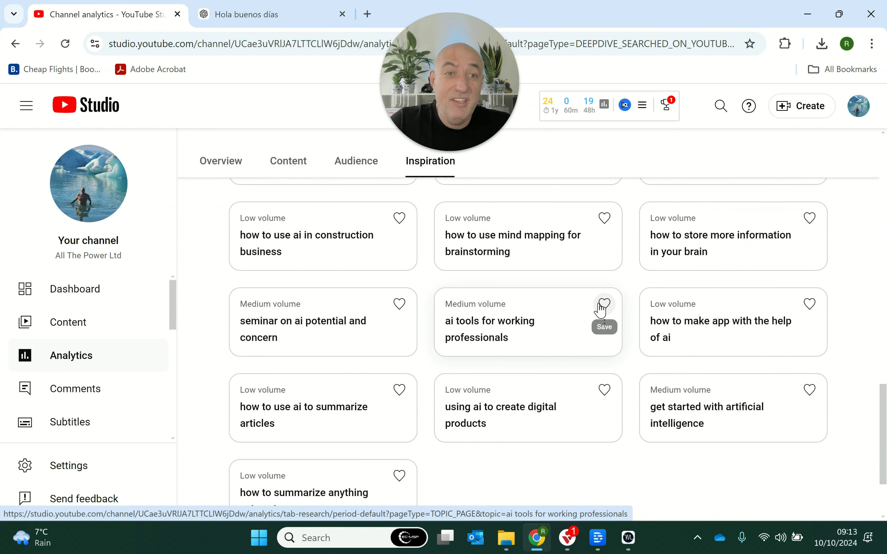
scroll(597, 322, down, 3)
scroll(598, 323, up, 15)
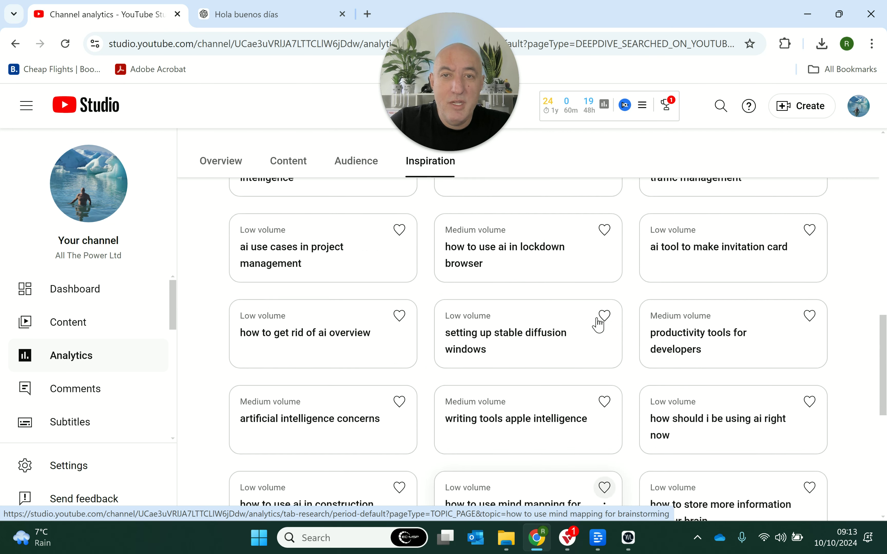
scroll(559, 322, up, 6)
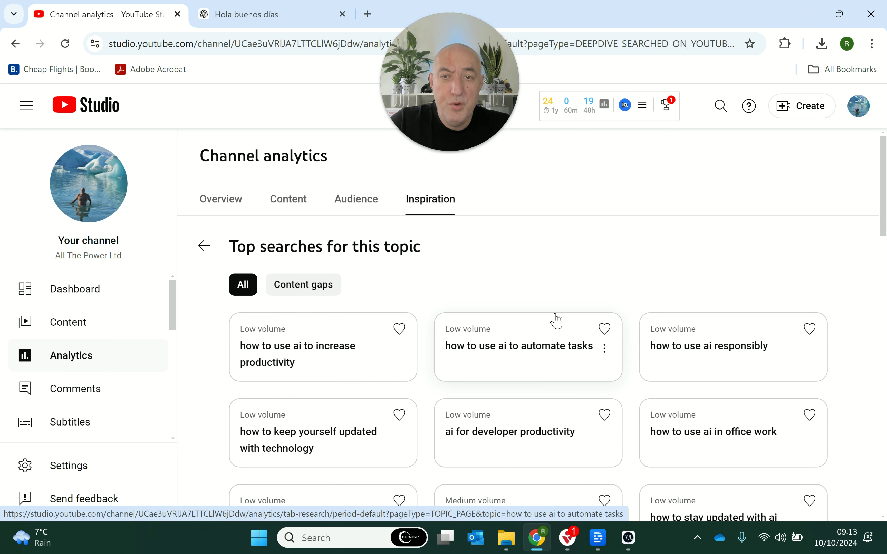
scroll(467, 297, down, 2)
scroll(468, 297, down, 1)
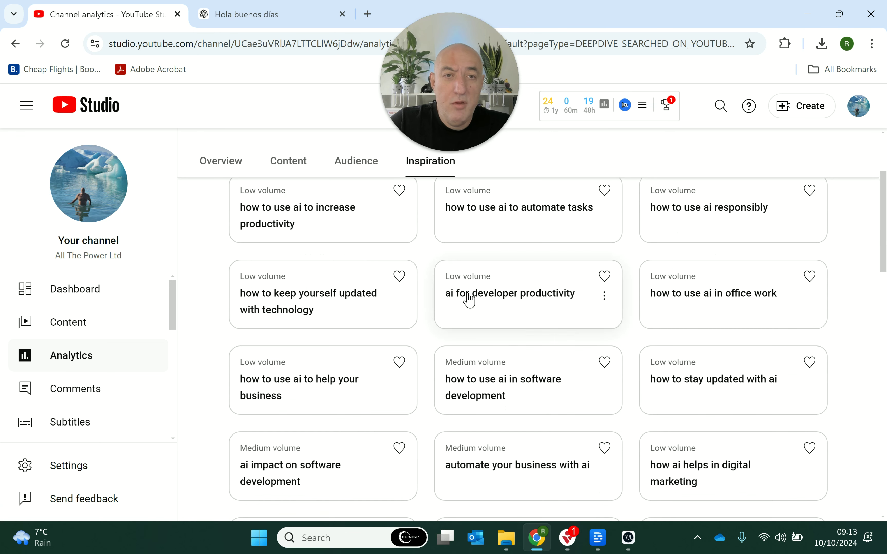
scroll(471, 304, down, 3)
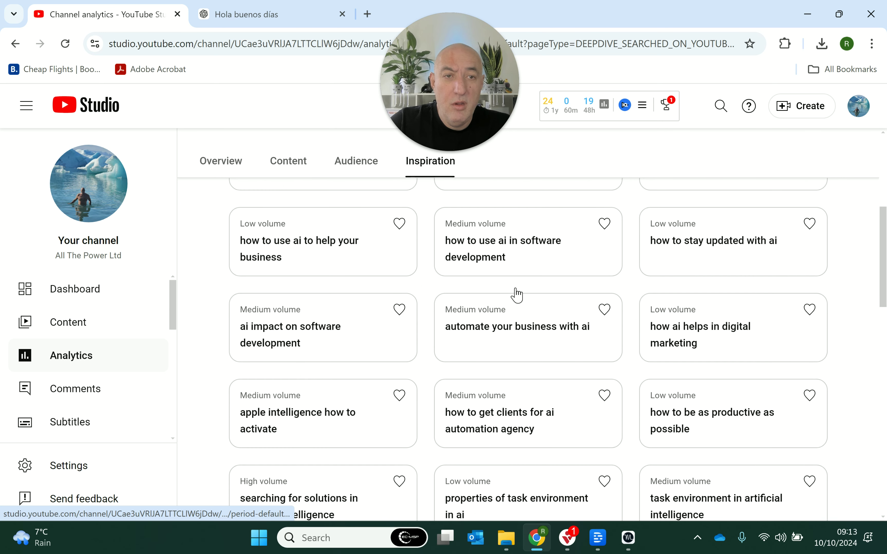
scroll(515, 295, down, 2)
scroll(515, 295, up, 7)
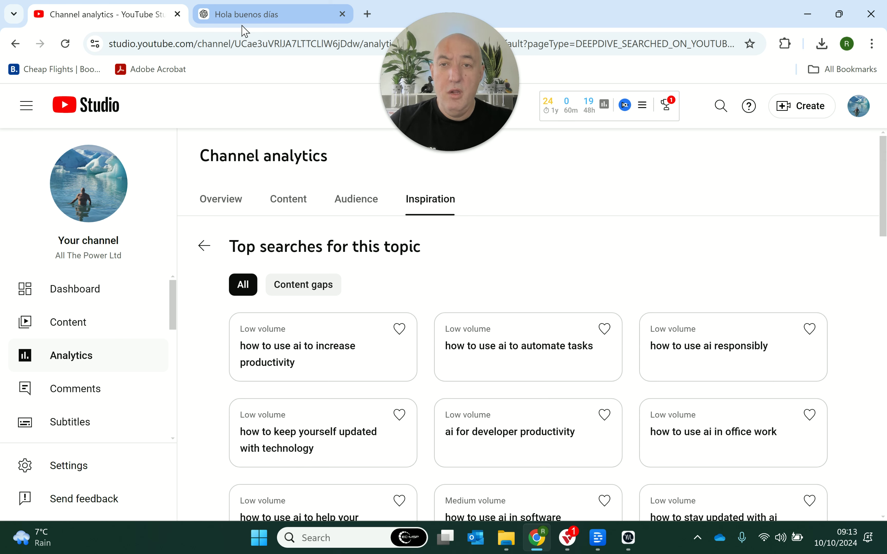
Go back and remove "Unlock Your Productivity:" from the topic, searching for "How I Use AI to Brainstorm and Save Time Daily".
click(207, 252)
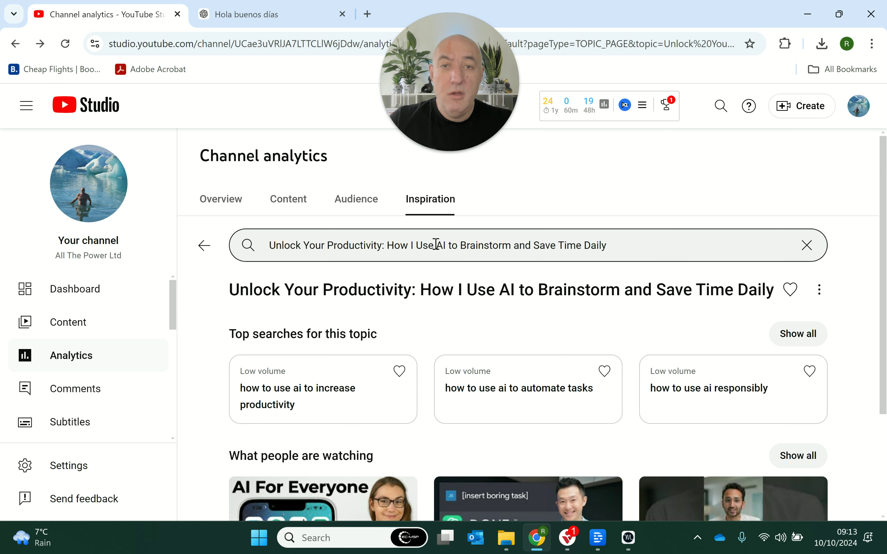
drag(384, 247, 240, 252)
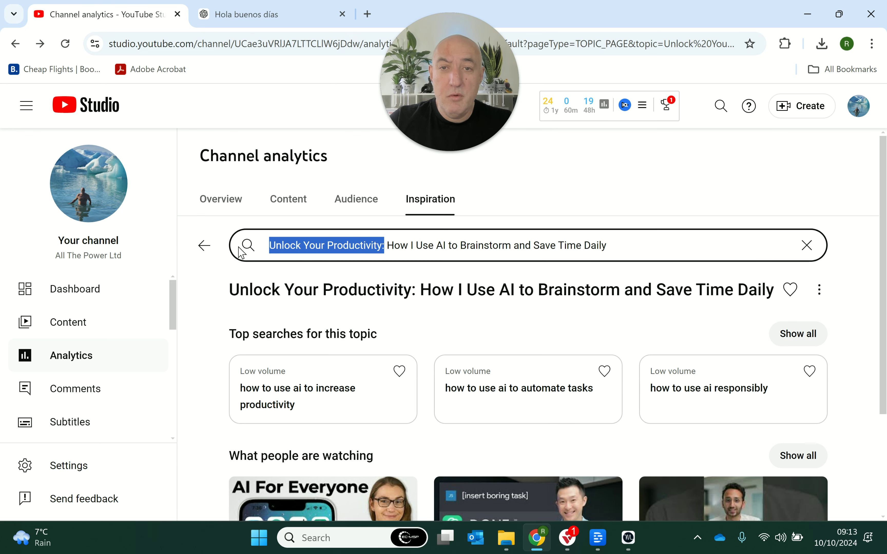
key(BackSpace)
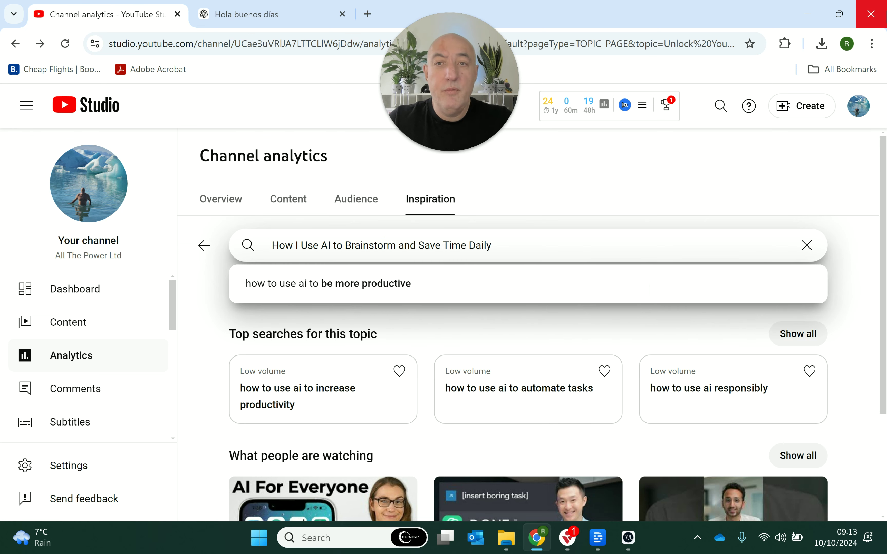
key(Return)
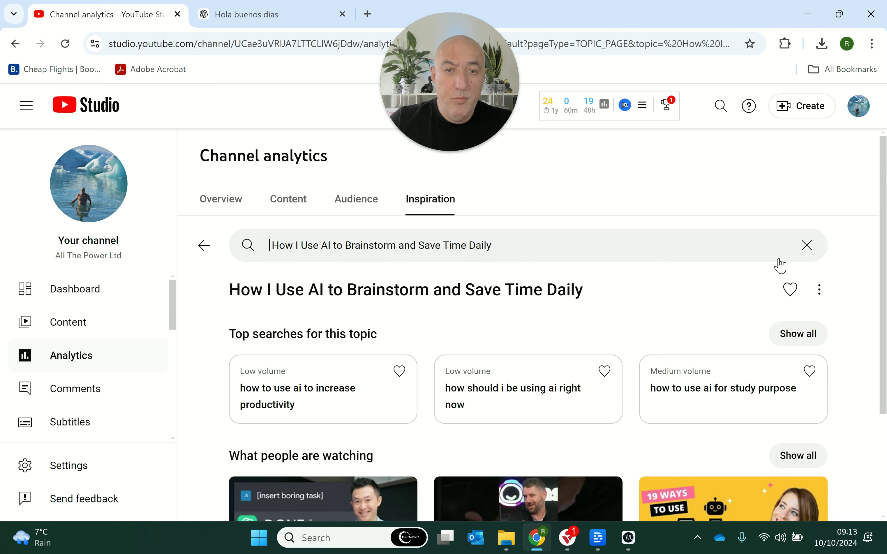
Show all top searches for "How I Use AI to Brainstorm and Save Time Daily", examine the phrases and volumes, and return to the topic page.
click(795, 334)
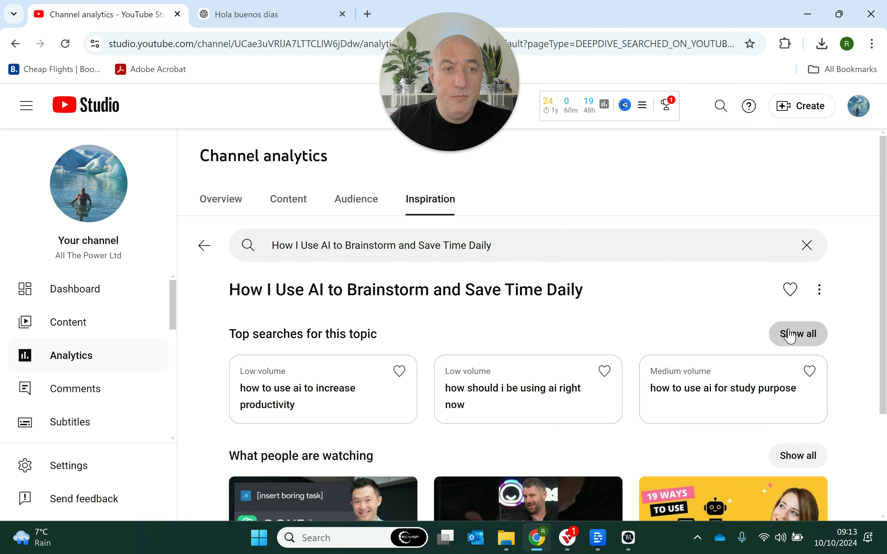
scroll(689, 284, down, 2)
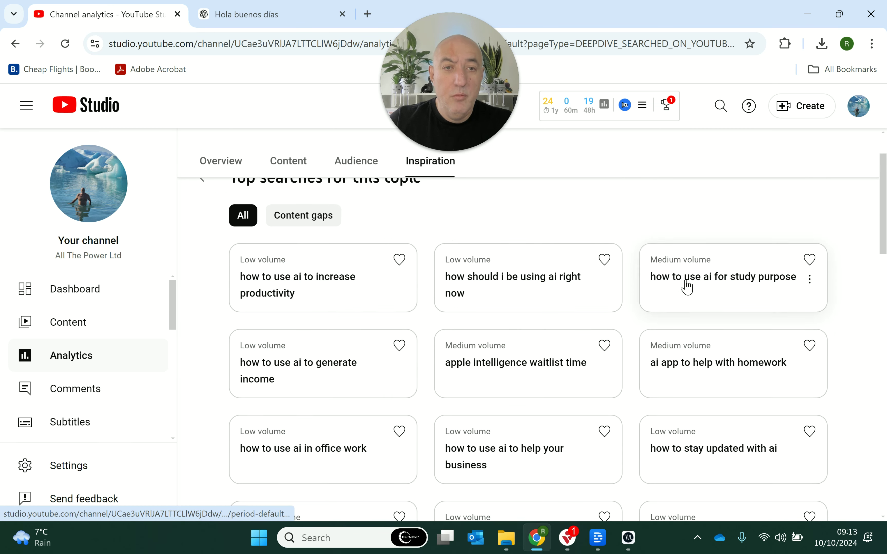
scroll(681, 287, down, 4)
scroll(677, 288, down, 2)
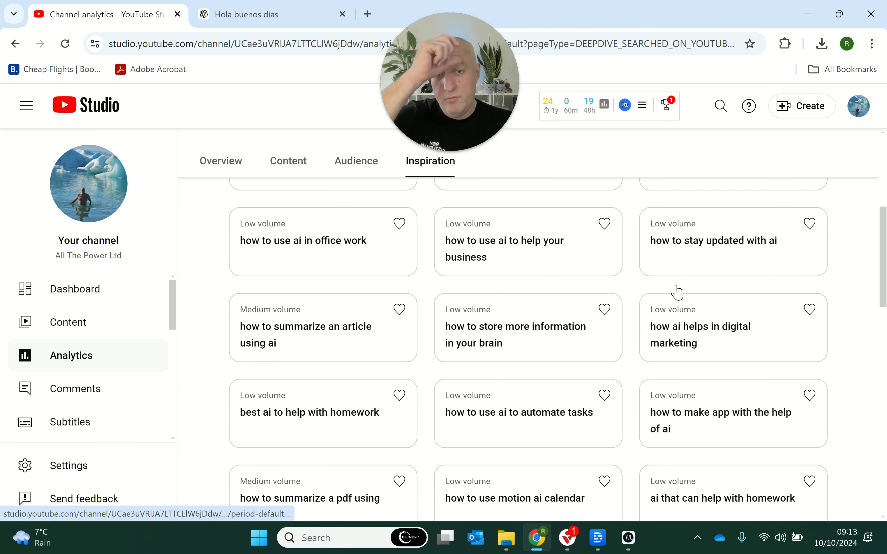
scroll(677, 291, down, 4)
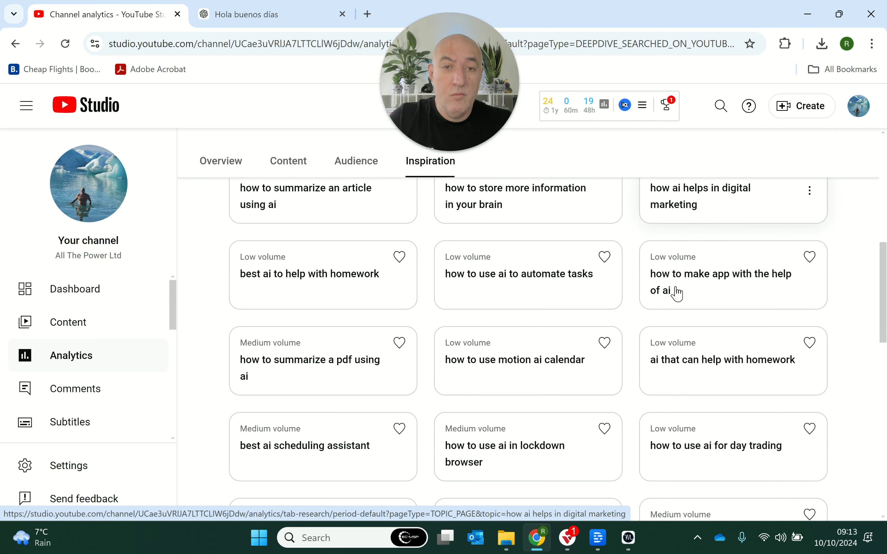
scroll(696, 288, down, 2)
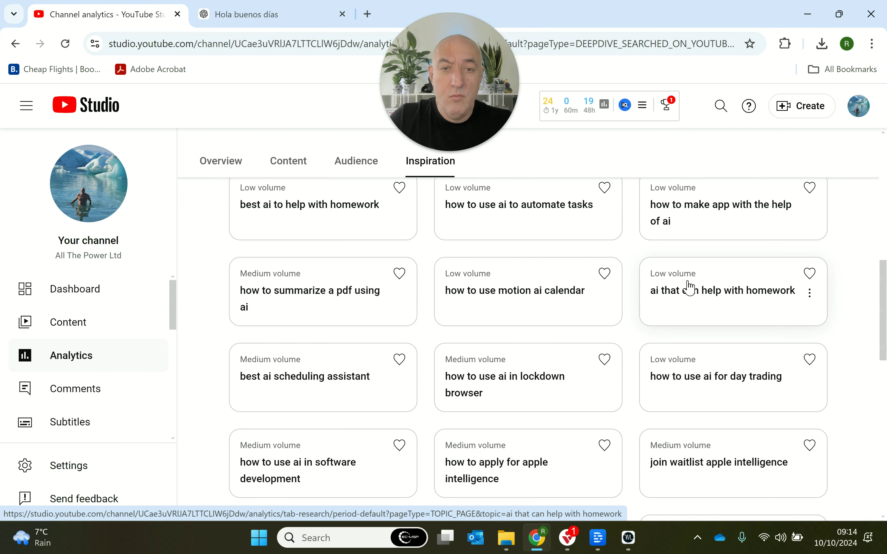
scroll(568, 283, down, 4)
scroll(544, 283, down, 6)
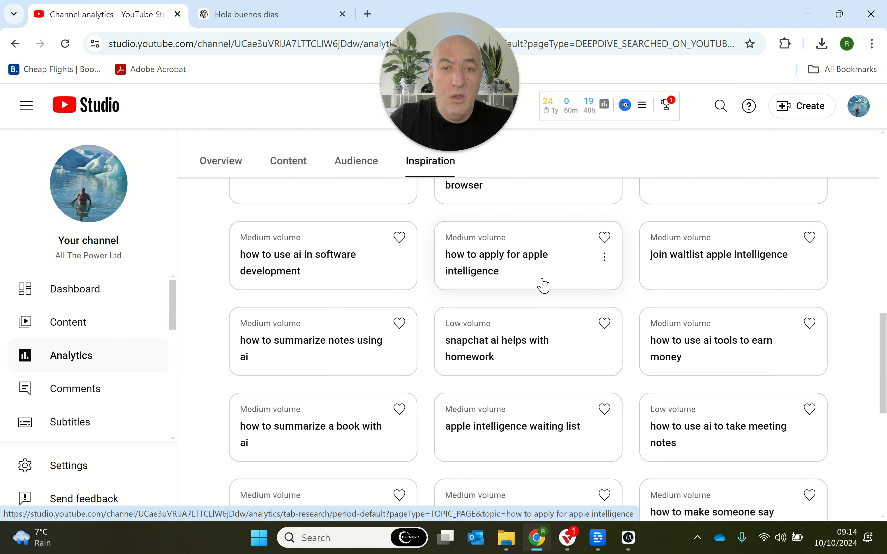
scroll(545, 283, down, 4)
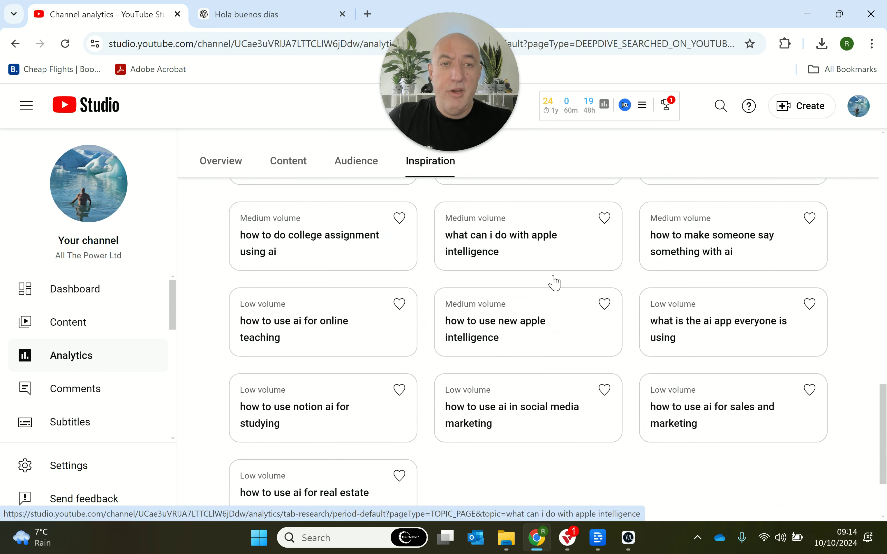
scroll(552, 283, down, 2)
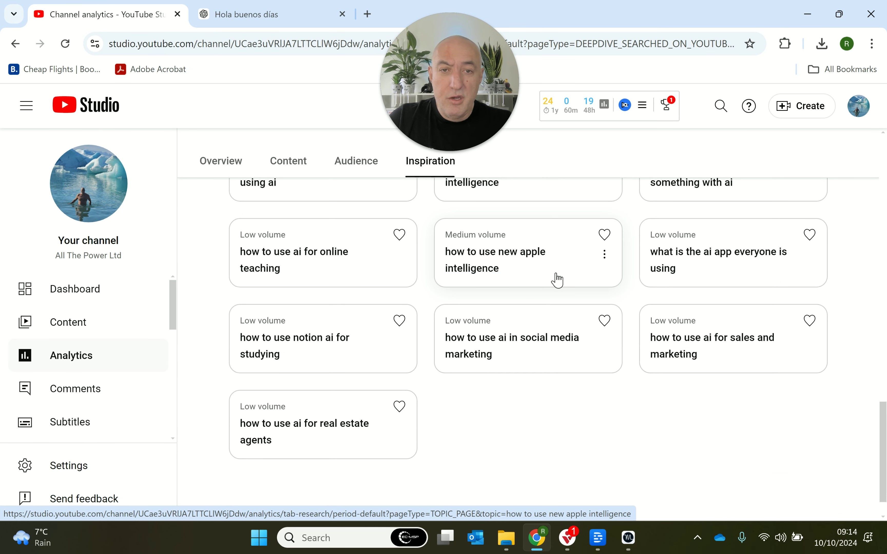
scroll(555, 280, up, 15)
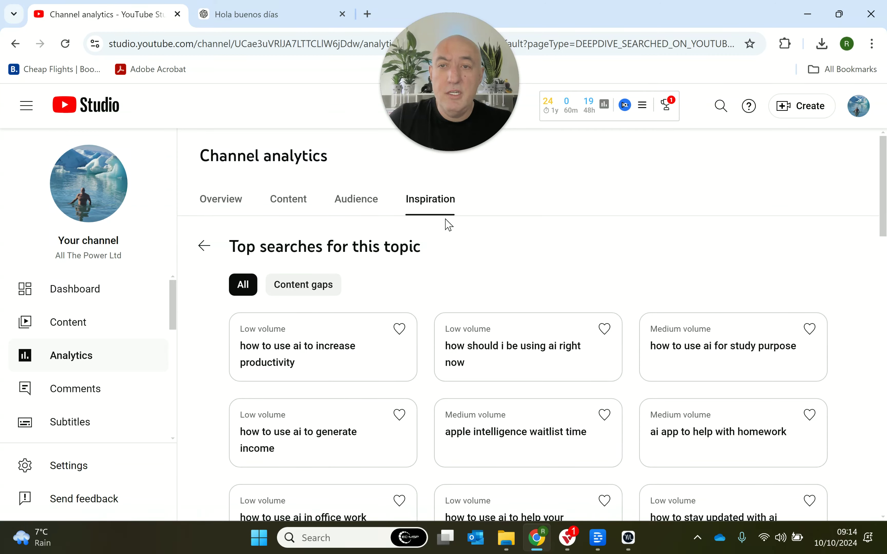
click(204, 256)
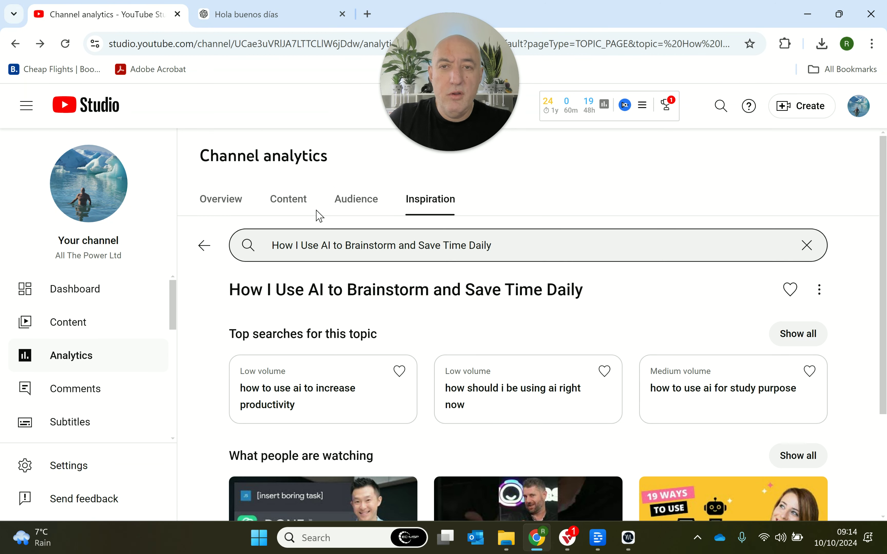
Switch to the ChatGPT conversation and review its suggested YouTube title, description and keywords.
click(279, 11)
click(588, 313)
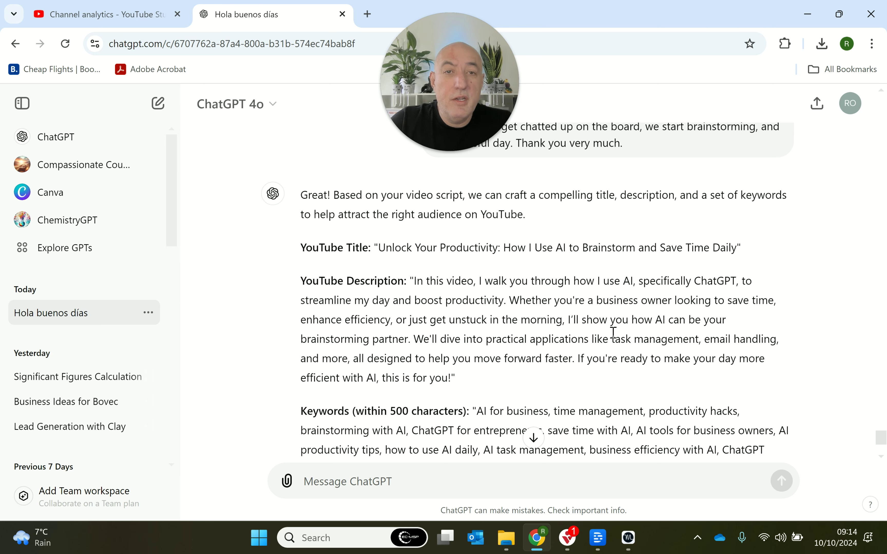
scroll(614, 334, down, 4)
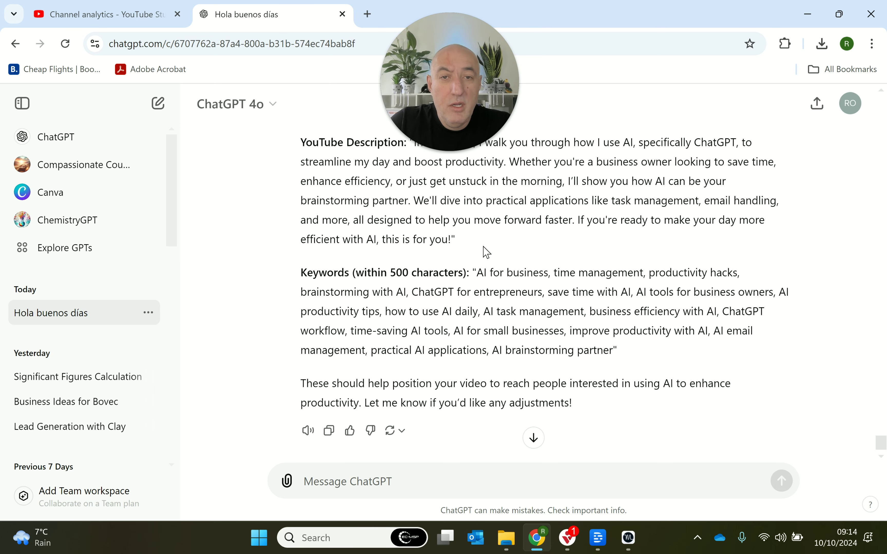
scroll(526, 339, up, 2)
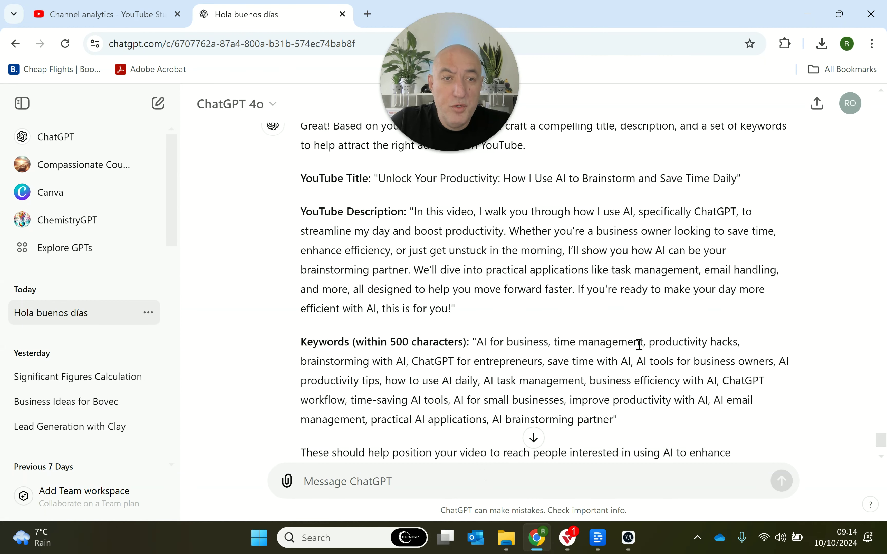
scroll(636, 340, up, 1)
scroll(617, 362, down, 1)
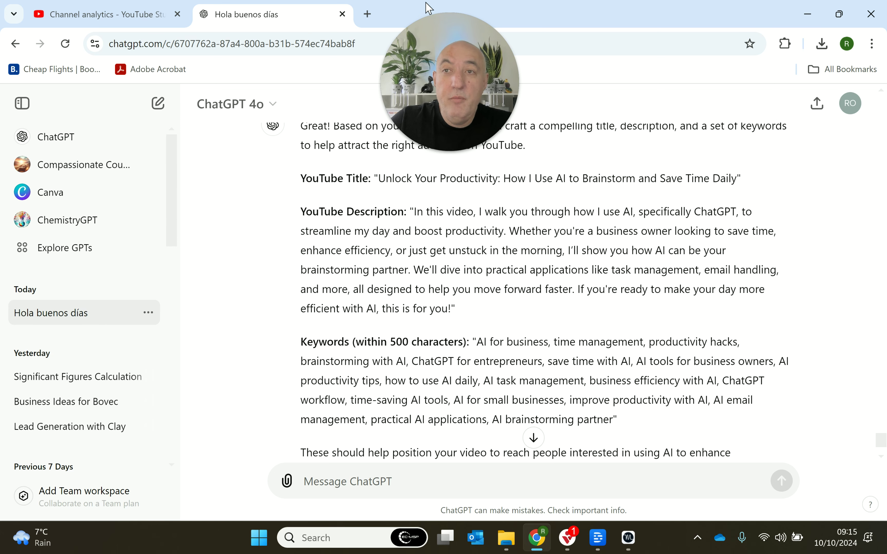
Reload the ChatGPT conversation and examine the web-researched title, description and keyword list in the latest reply.
mouse_move(395, 136)
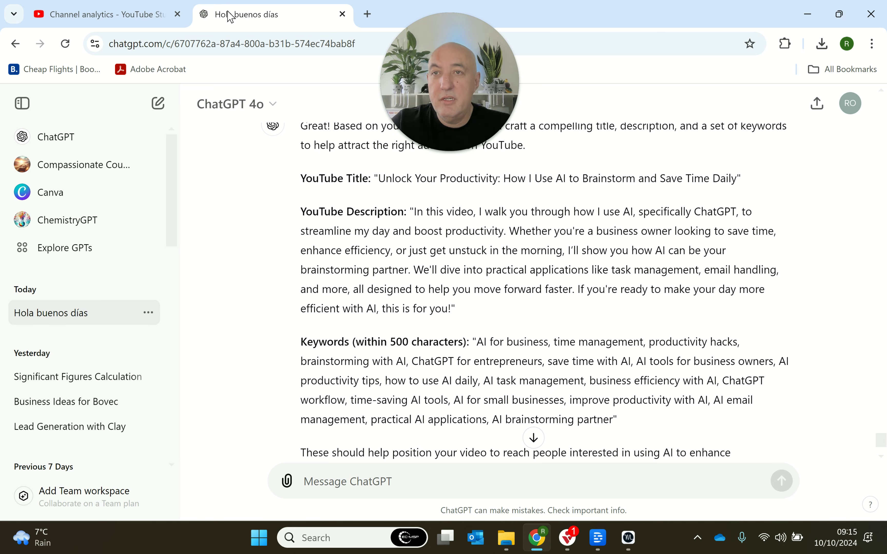
click(65, 44)
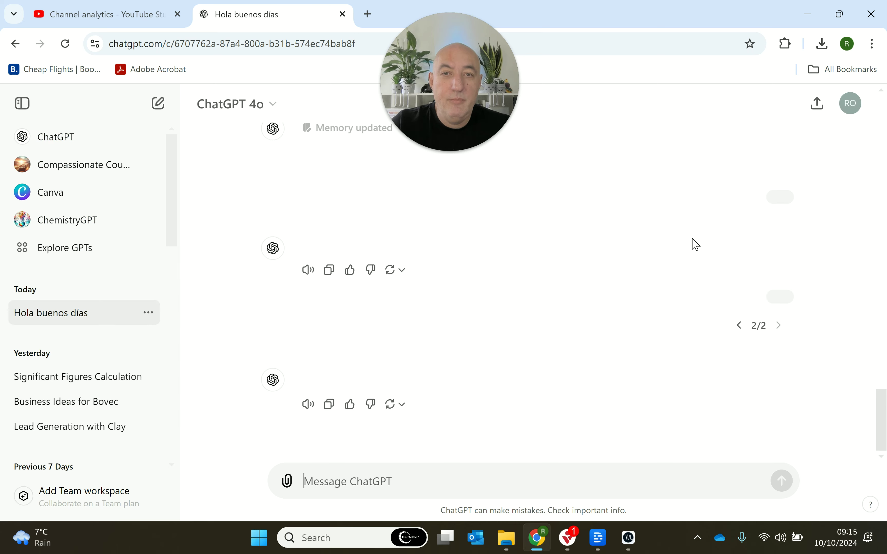
scroll(674, 272, up, 10)
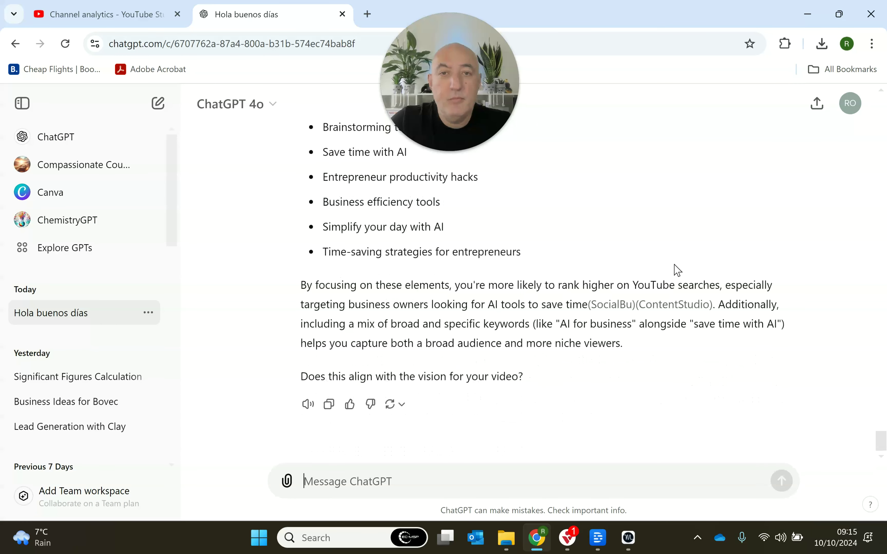
scroll(678, 270, up, 5)
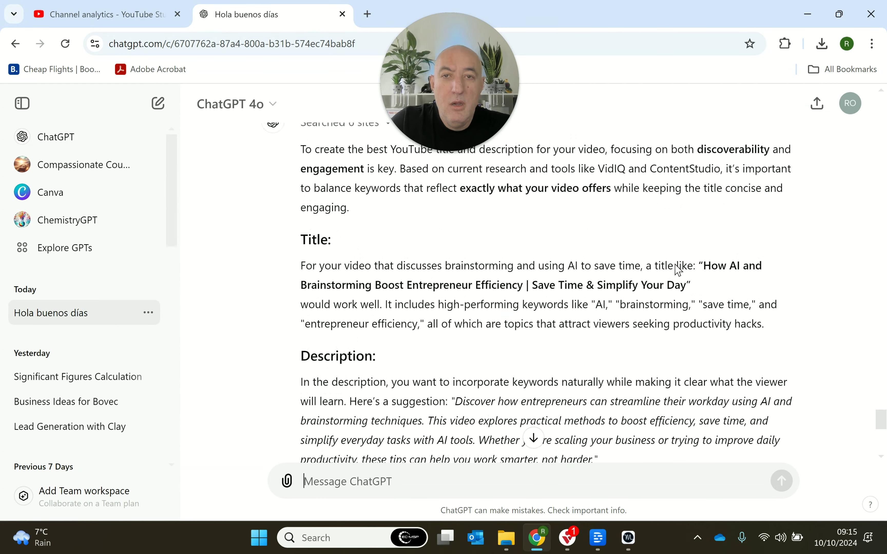
scroll(678, 270, up, 3)
scroll(676, 267, down, 2)
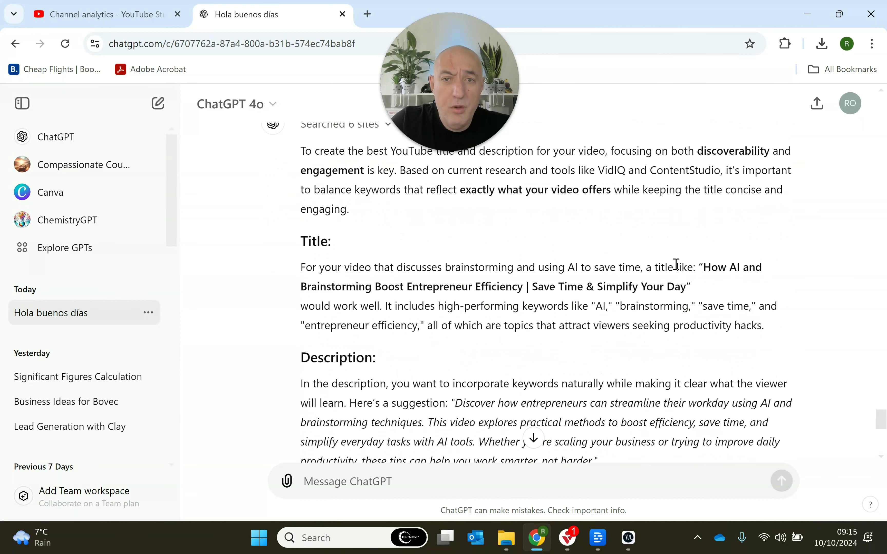
scroll(674, 264, up, 1)
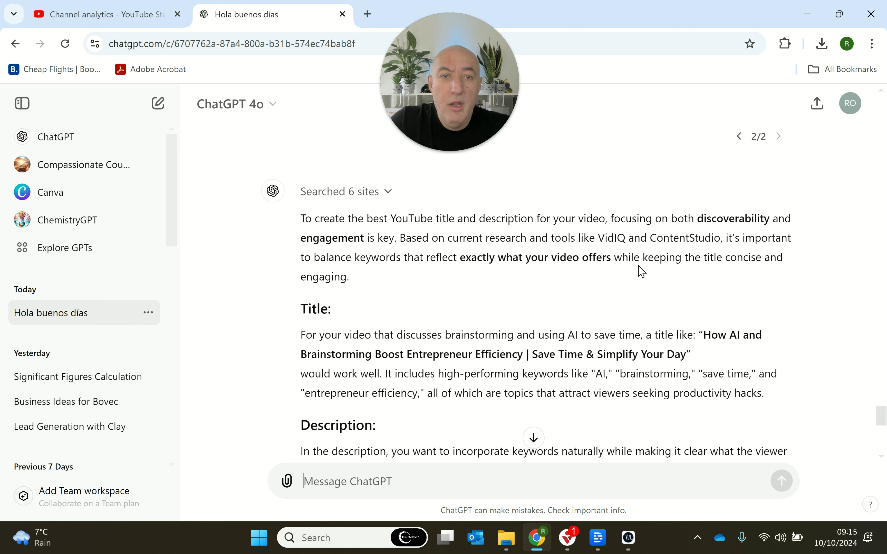
scroll(641, 271, down, 2)
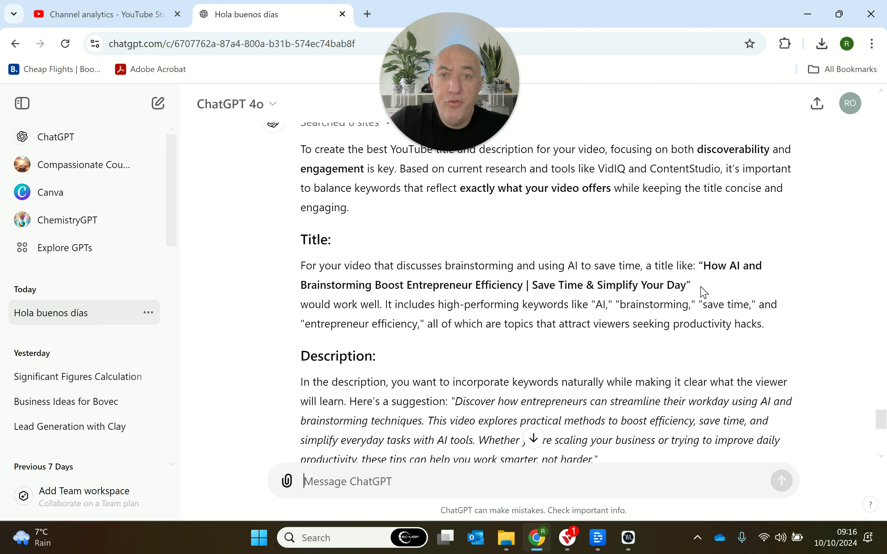
scroll(705, 291, down, 2)
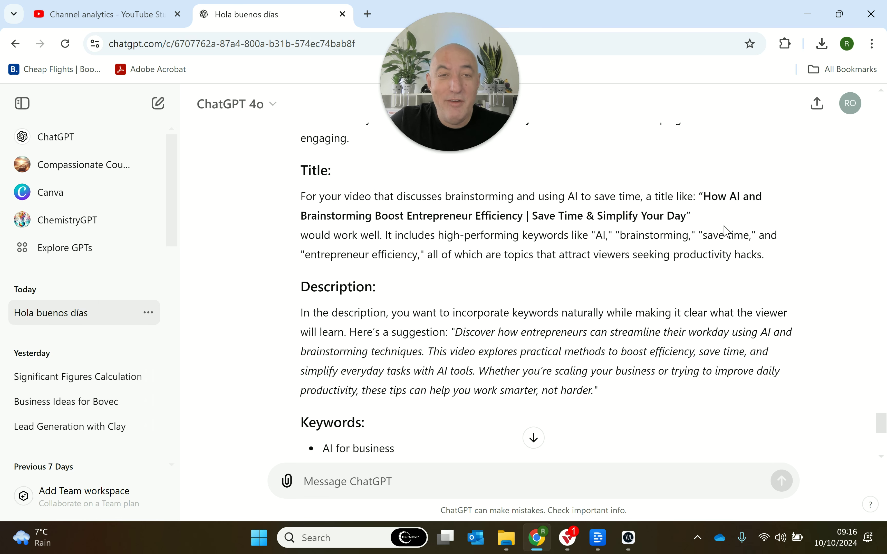
scroll(726, 232, down, 2)
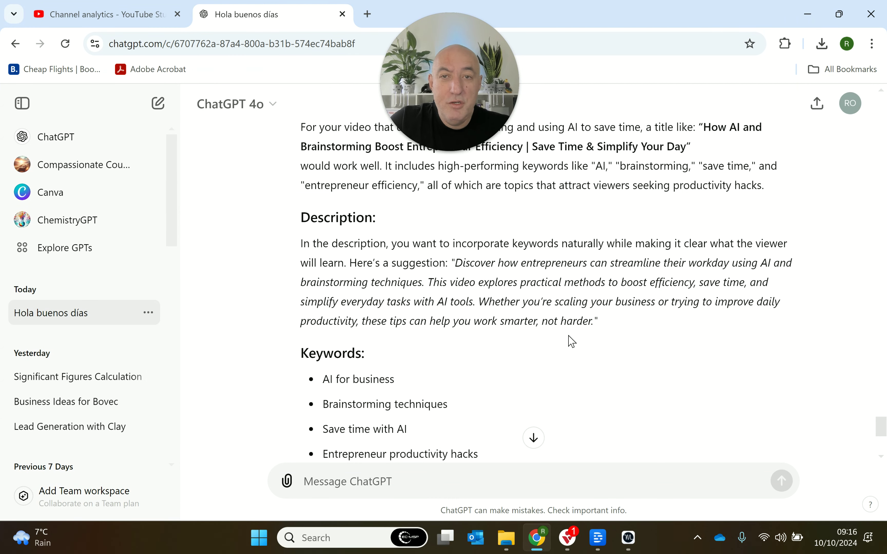
scroll(570, 341, down, 4)
scroll(568, 341, down, 2)
Reread the prompt asking for the best title in terms of keywords and compare it with the researched title and description.
scroll(571, 337, up, 8)
scroll(579, 308, up, 4)
scroll(580, 301, down, 1)
scroll(572, 293, up, 6)
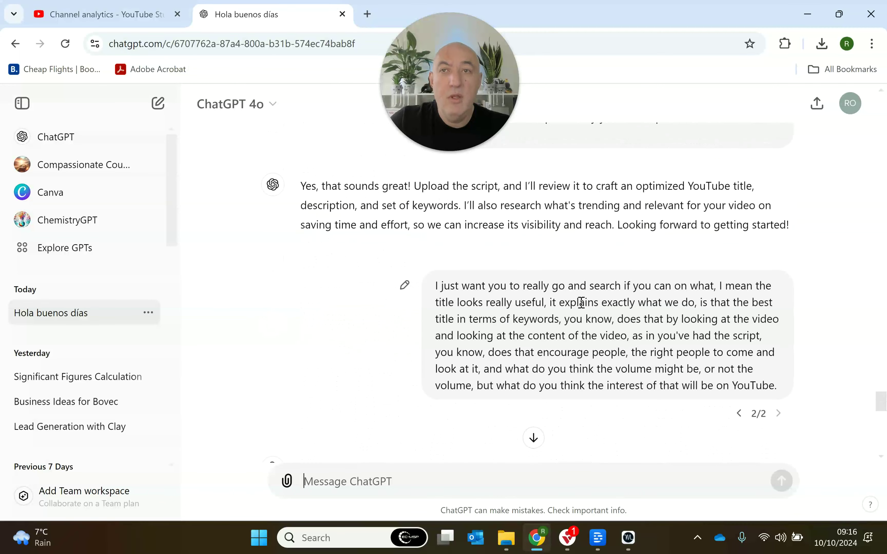
scroll(581, 303, down, 8)
scroll(616, 287, up, 3)
scroll(700, 285, down, 2)
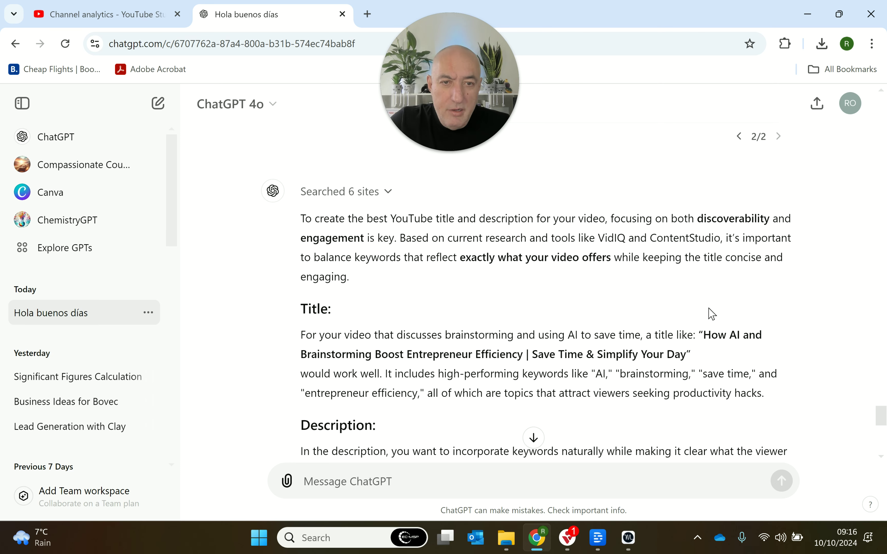
scroll(671, 352, down, 3)
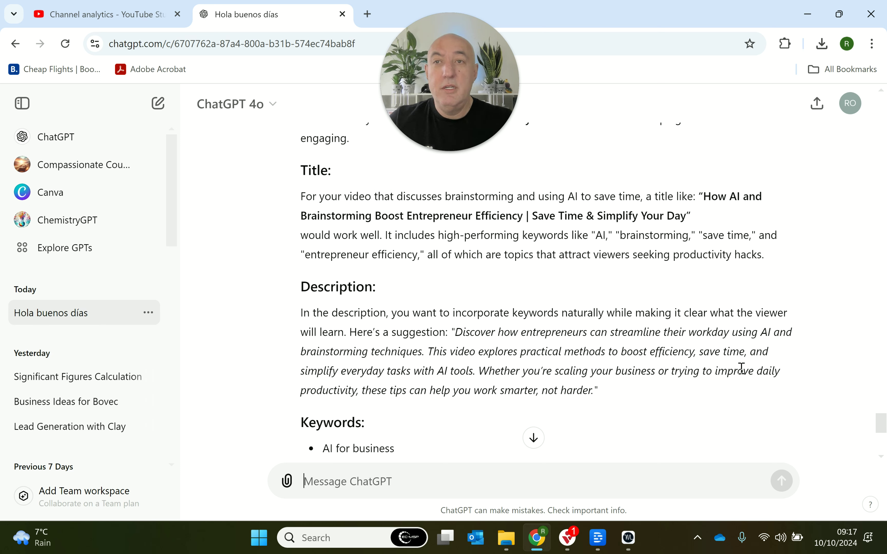
Reload the conversation and review the refined description with its suggested chapters and keywords.
click(65, 43)
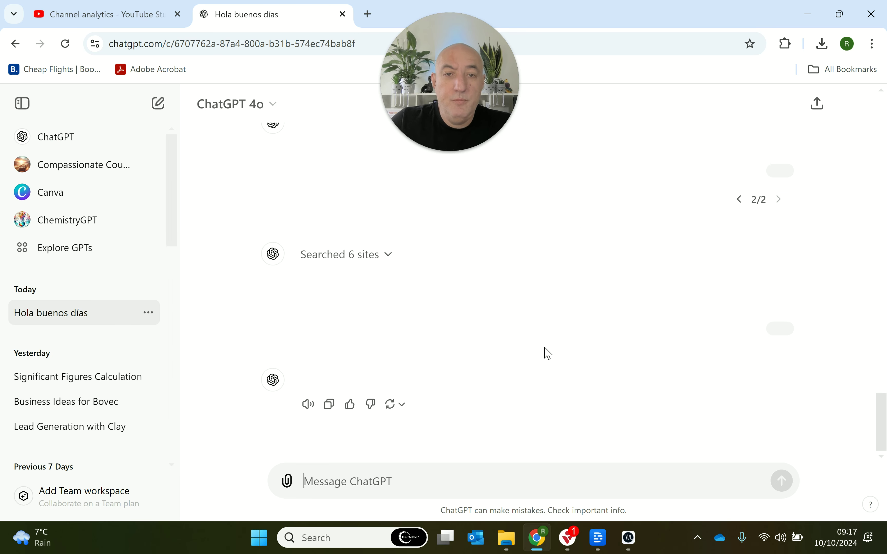
scroll(614, 340, up, 5)
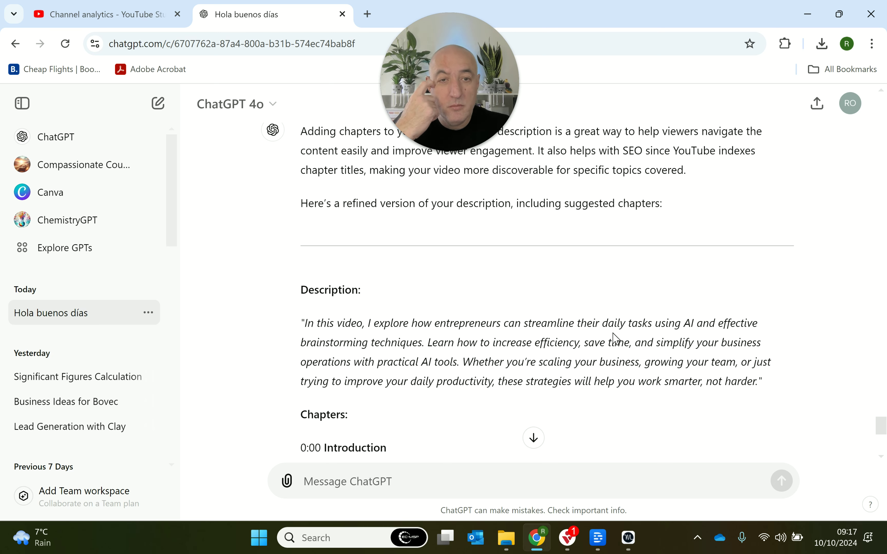
scroll(614, 339, up, 2)
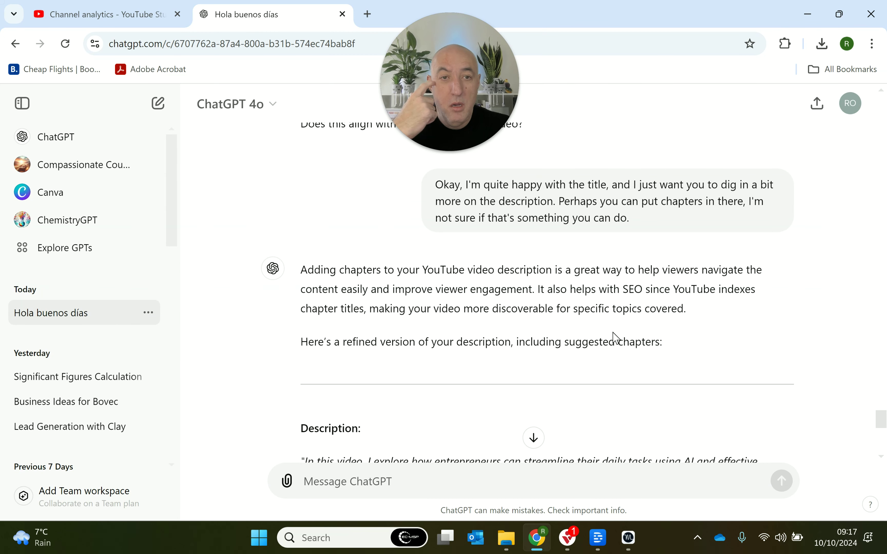
scroll(615, 339, down, 7)
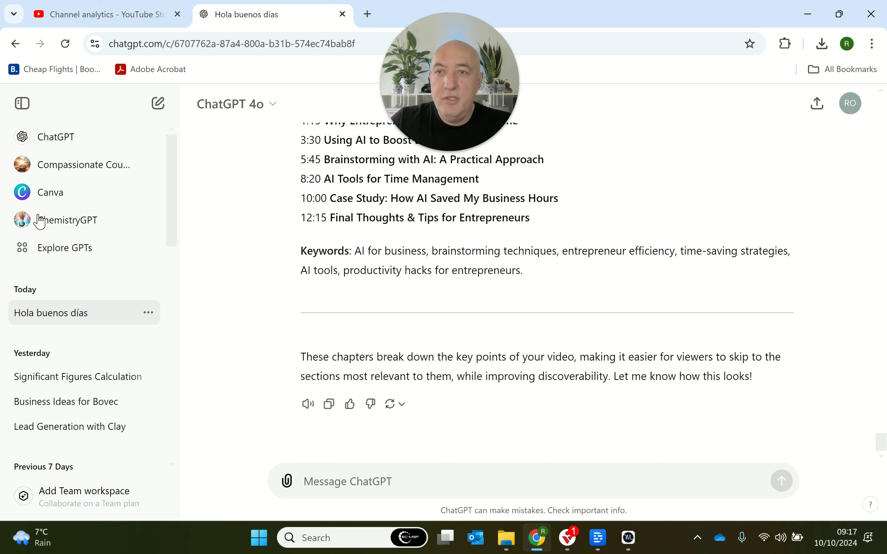
Switch to YouTube Studio and start uploading the video "Chat with Chad Morning getting going".
click(71, 13)
click(800, 113)
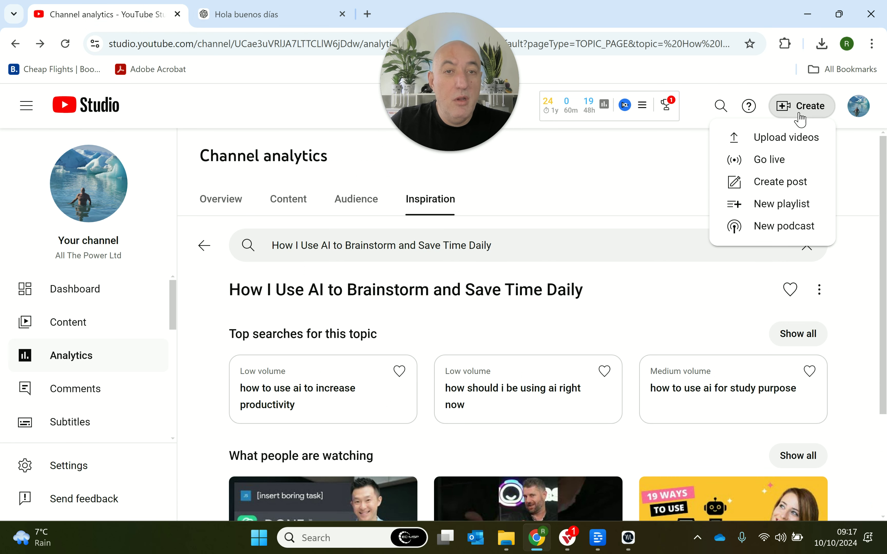
click(773, 139)
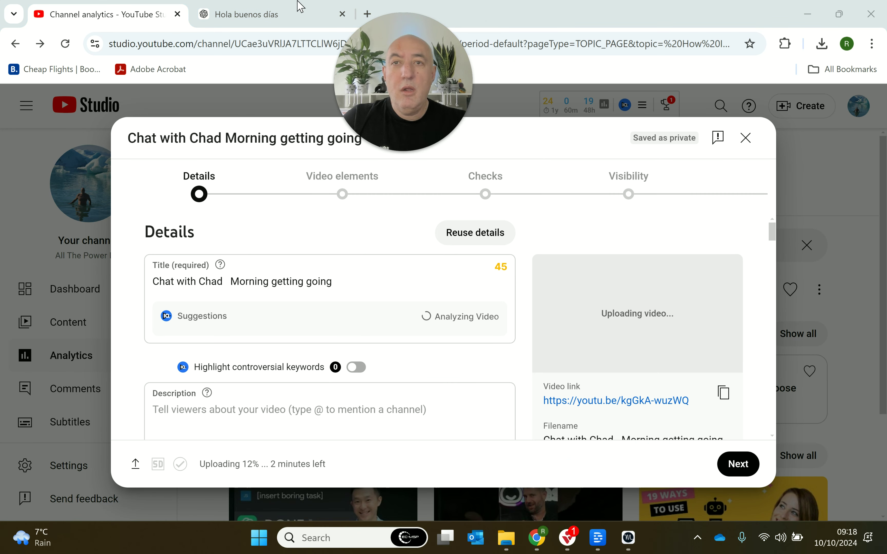
Copy the title "How AI and Brainstorming Boost Entrepreneur Efficiency | Save Time & Simplify Your Day" from the ChatGPT conversation, without its quotation marks.
key(ctrl+Tab)
scroll(671, 295, up, 20)
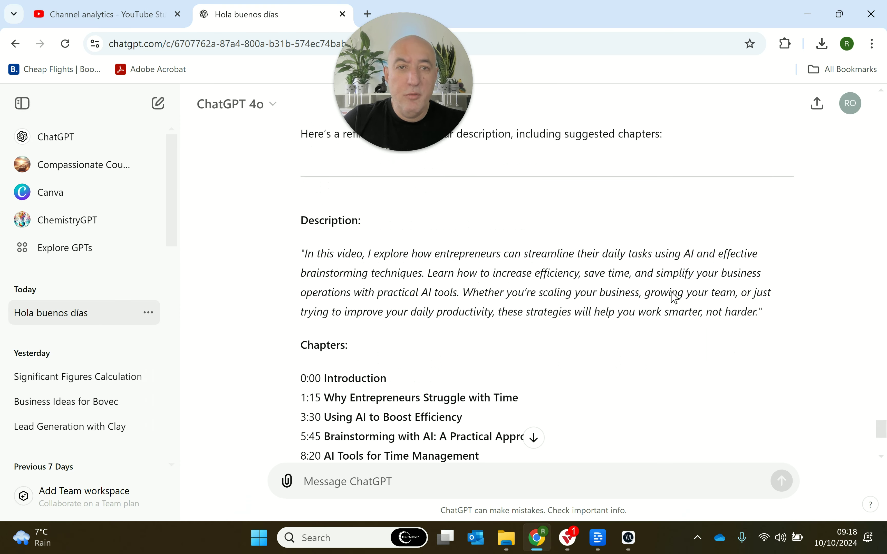
scroll(672, 292, up, 10)
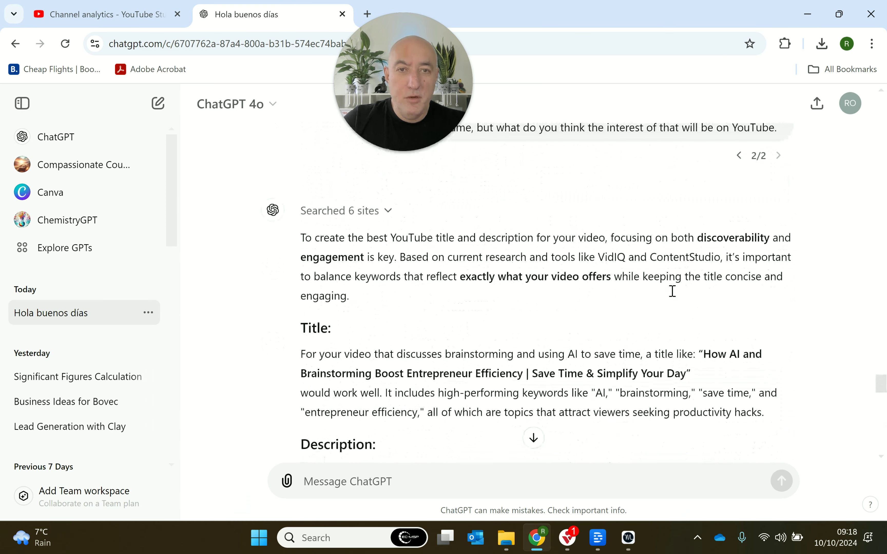
drag(704, 359, 687, 378)
key(ctrl+c)
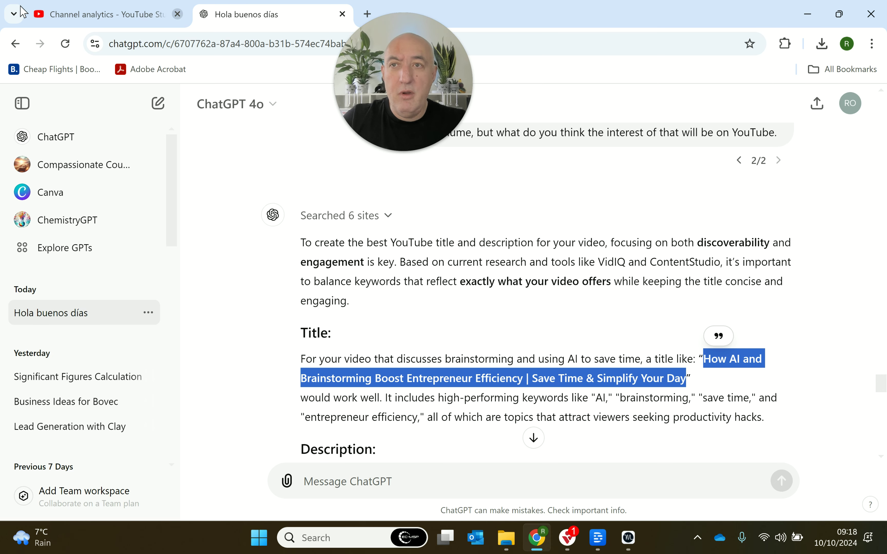
Switch to YouTube Studio and replace the video's title with "How AI and Brainstorming Boost Entrepreneur Efficiency | Save Time & Simplify Your Day".
click(107, 20)
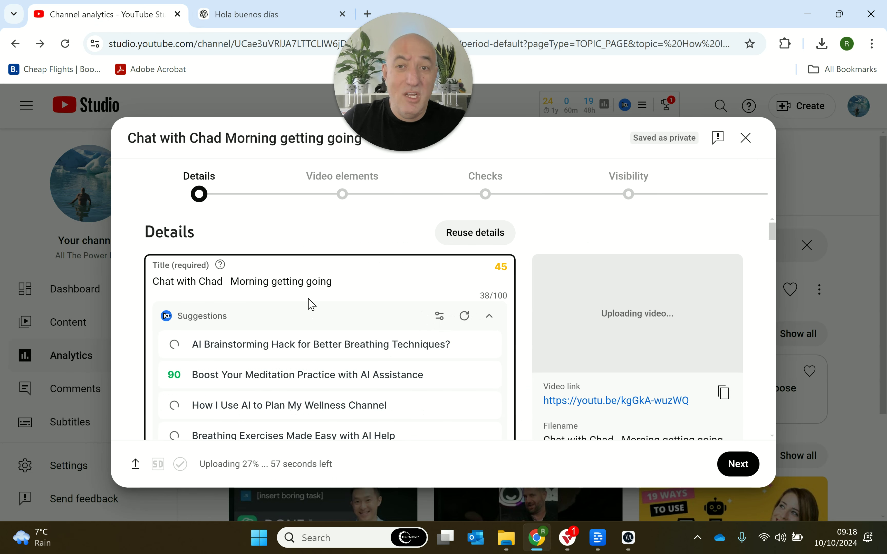
triple_click(198, 282)
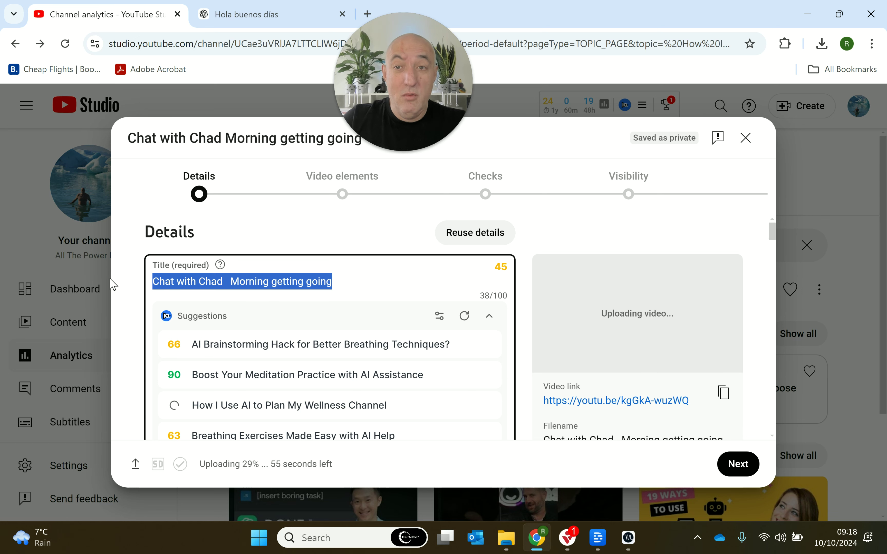
key(ctrl+v)
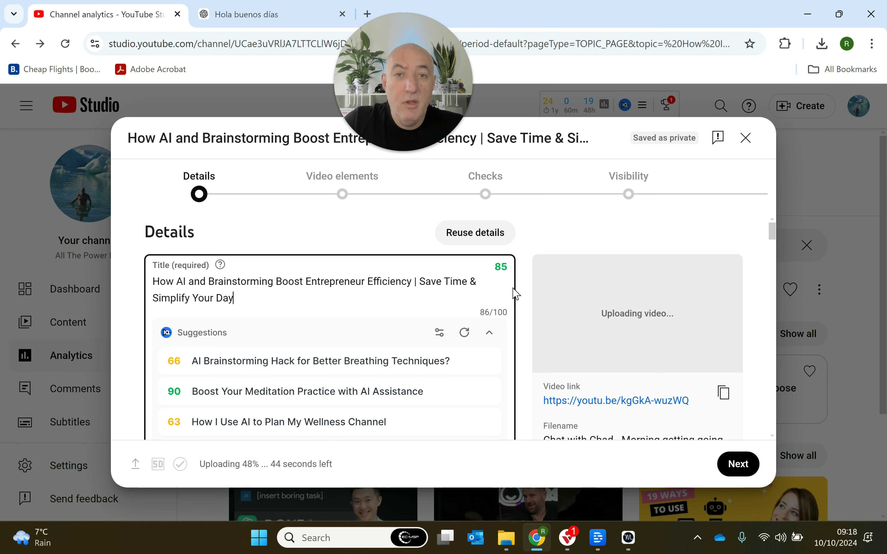
Reload the ChatGPT conversation and copy the detailed description paragraph beginning "In this video, I explore how entrepreneurs", without its quotation marks.
scroll(522, 280, down, 4)
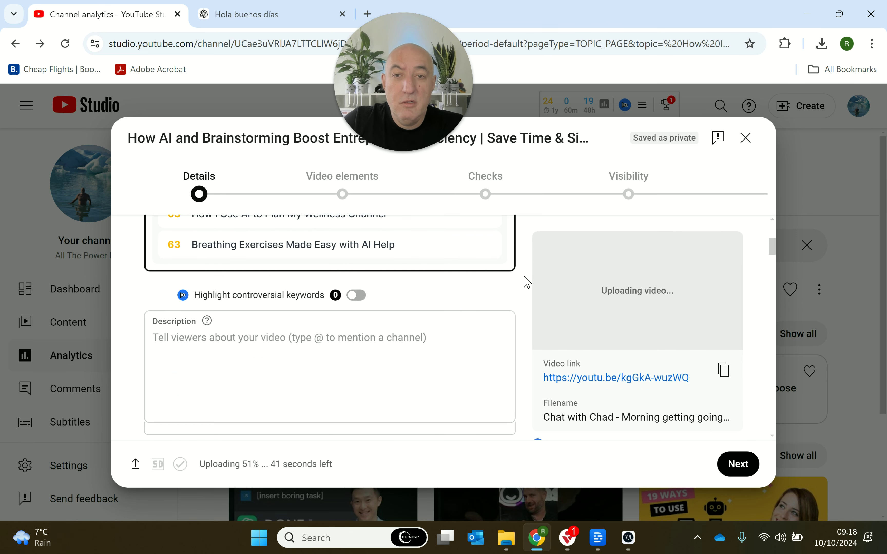
click(377, 366)
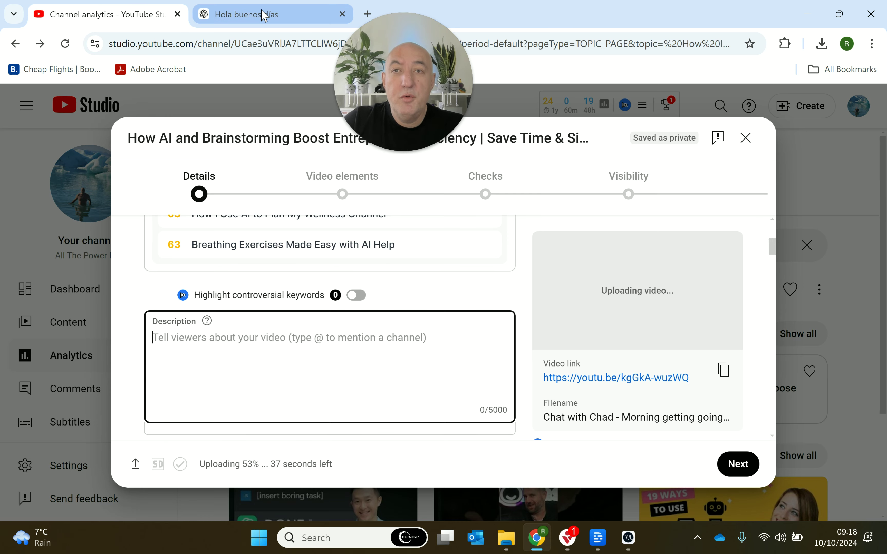
click(242, 14)
scroll(624, 303, down, 5)
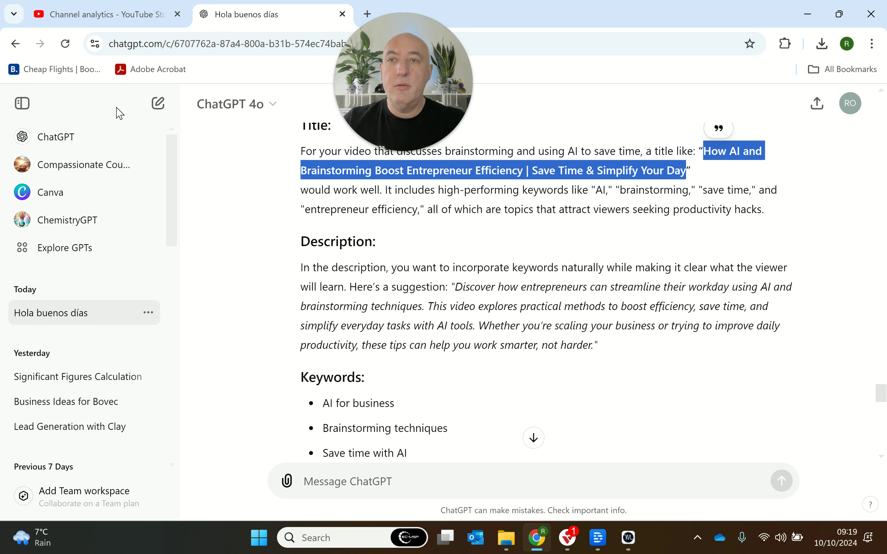
click(65, 43)
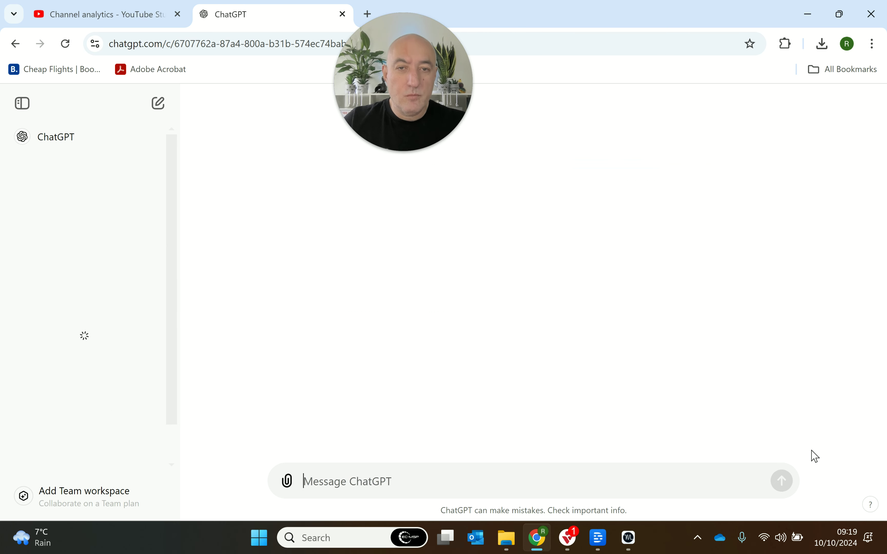
scroll(576, 357, up, 10)
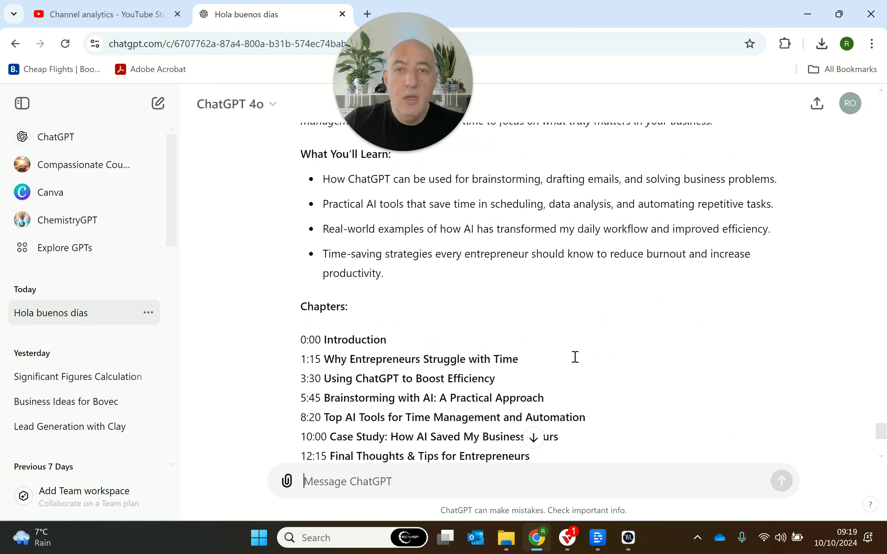
scroll(574, 355, up, 7)
scroll(574, 356, down, 5)
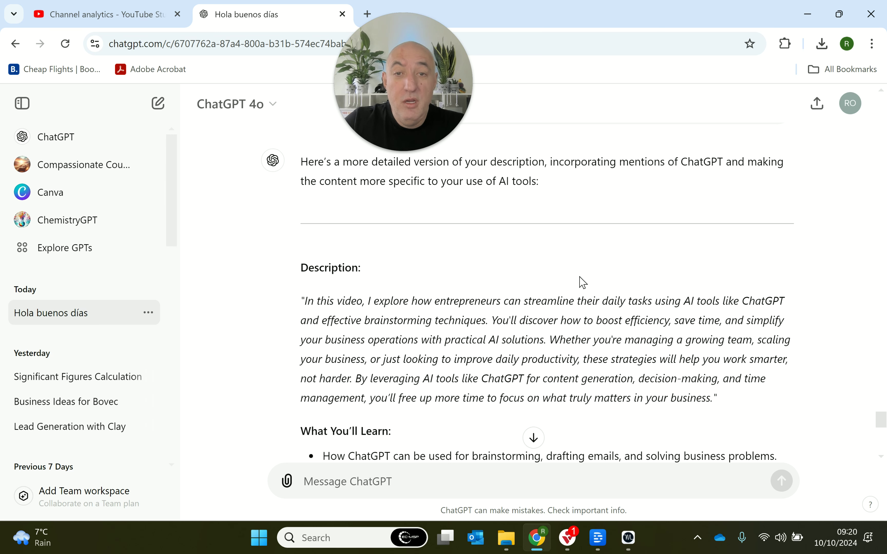
scroll(582, 280, down, 2)
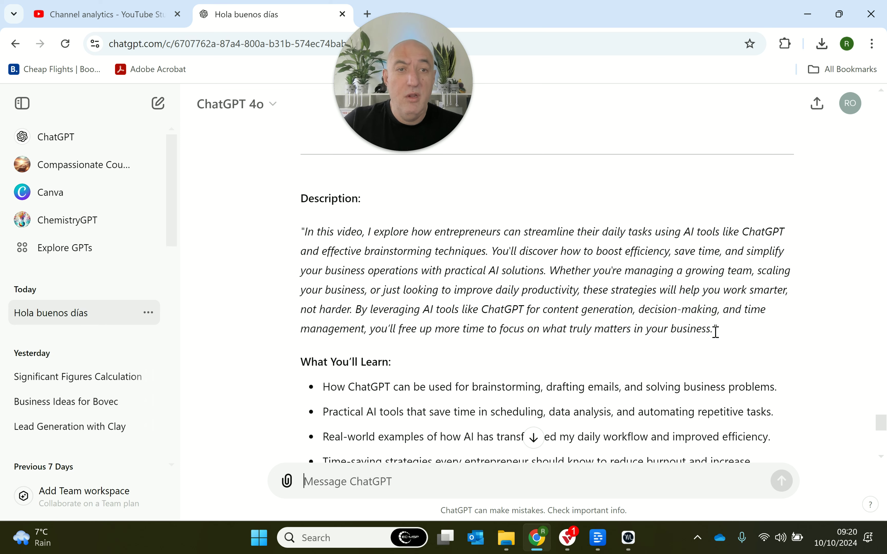
drag(712, 329, 304, 232)
key(ctrl+c)
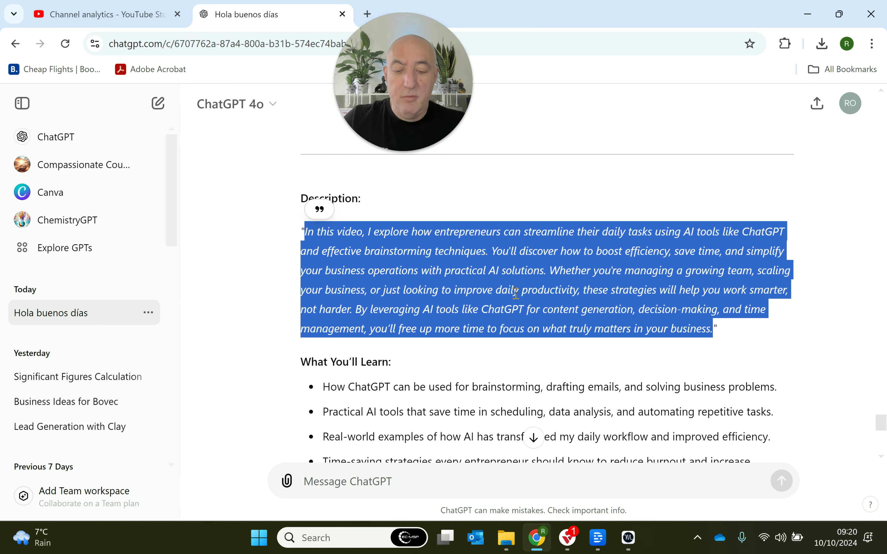
Switch to YouTube Studio and paste the copied paragraph into the video's empty description.
click(154, 11)
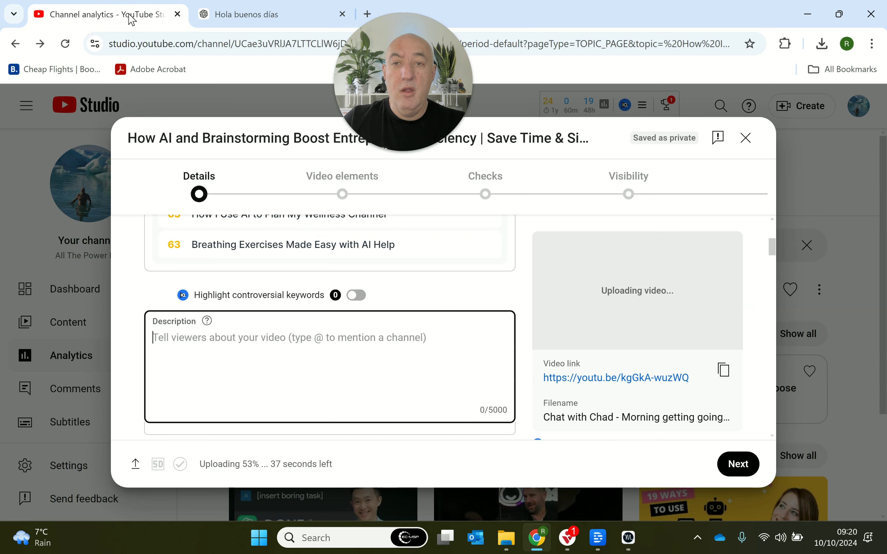
click(321, 351)
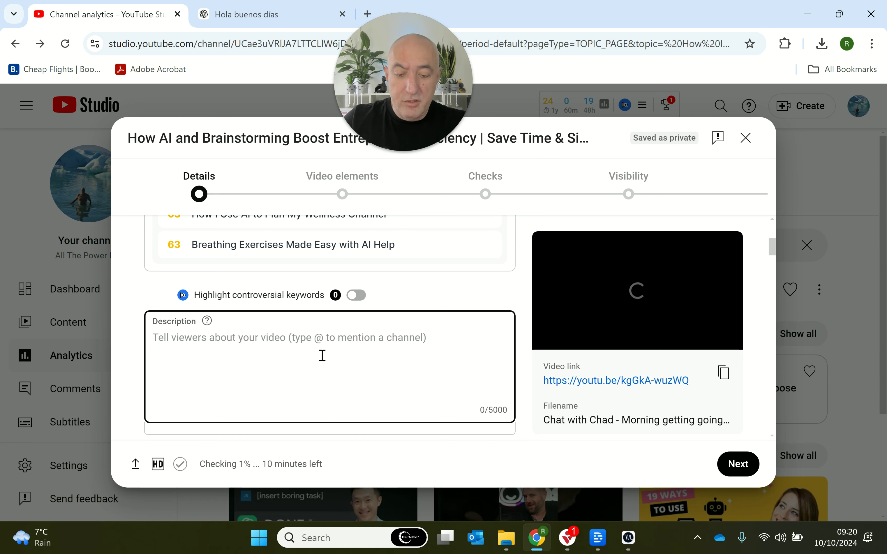
key(ctrl+v)
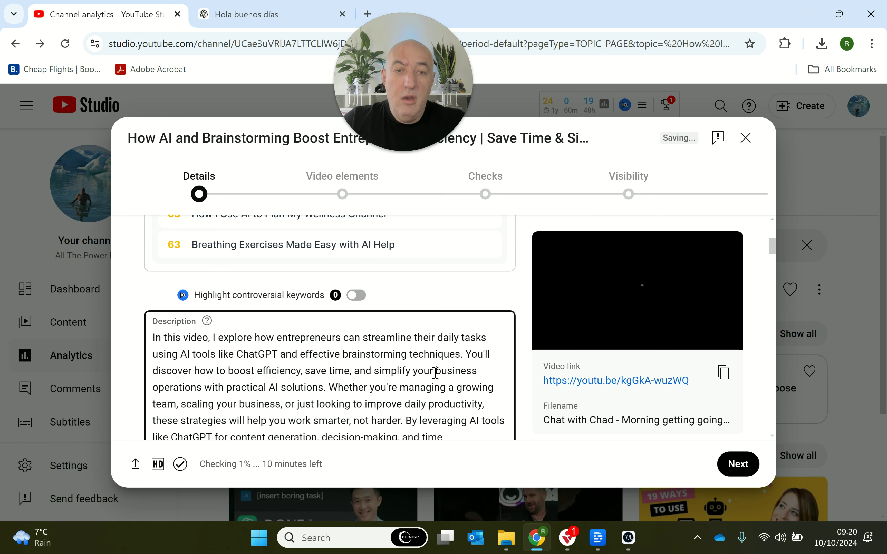
scroll(491, 286, down, 3)
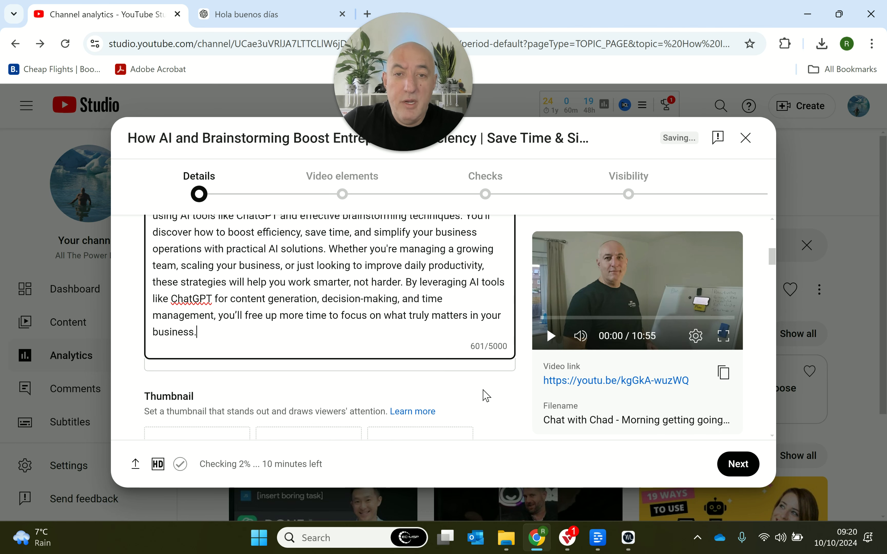
scroll(487, 395, up, 2)
scroll(482, 385, down, 4)
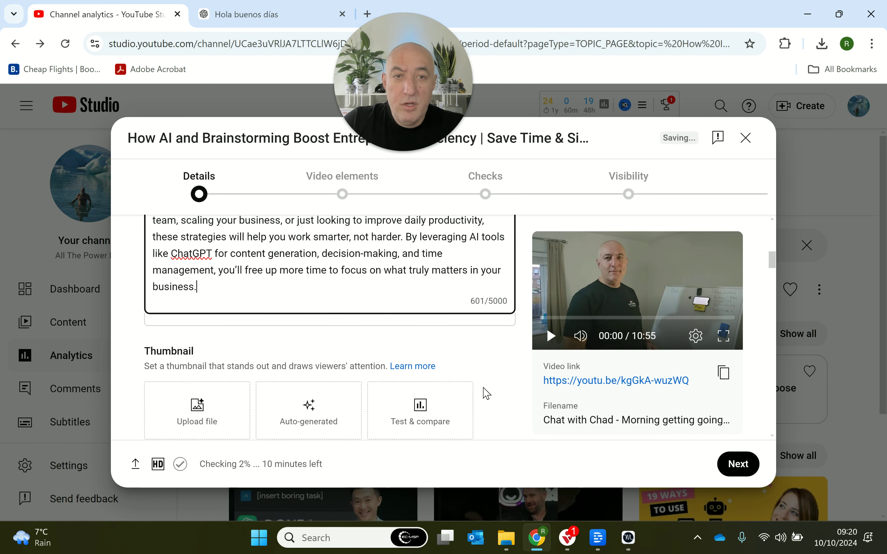
scroll(485, 343, down, 3)
scroll(484, 341, up, 6)
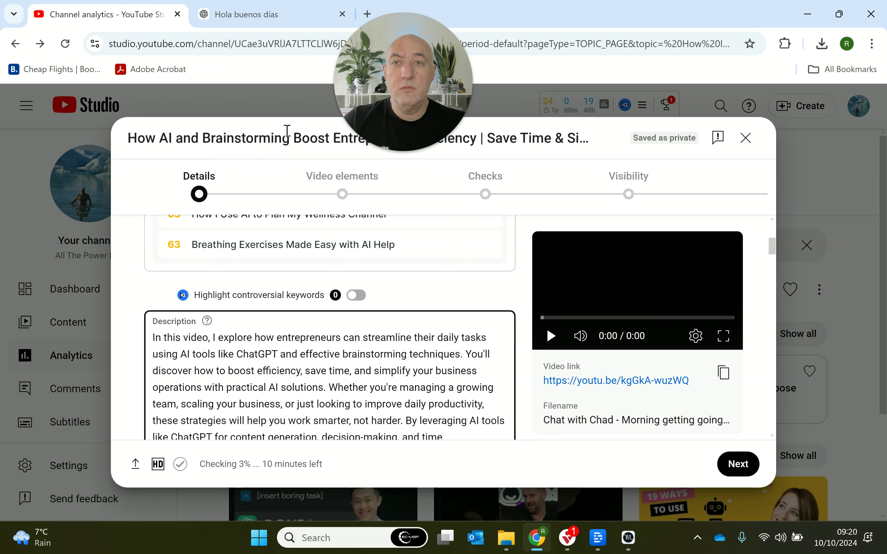
Copy the Chapters heading and its list from "0:00 Introduction" to "12:15 Final Thoughts & Tips for Entrepreneurs" in the ChatGPT conversation.
click(240, 11)
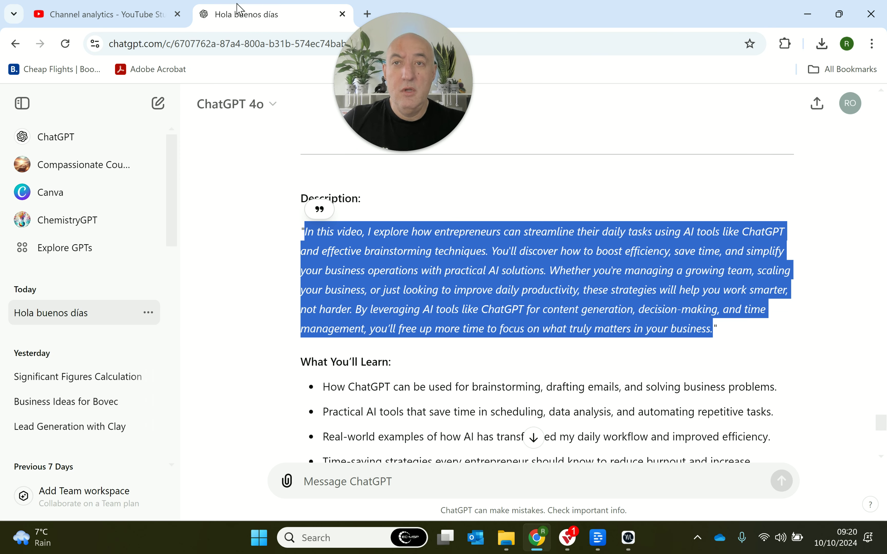
scroll(585, 339, down, 6)
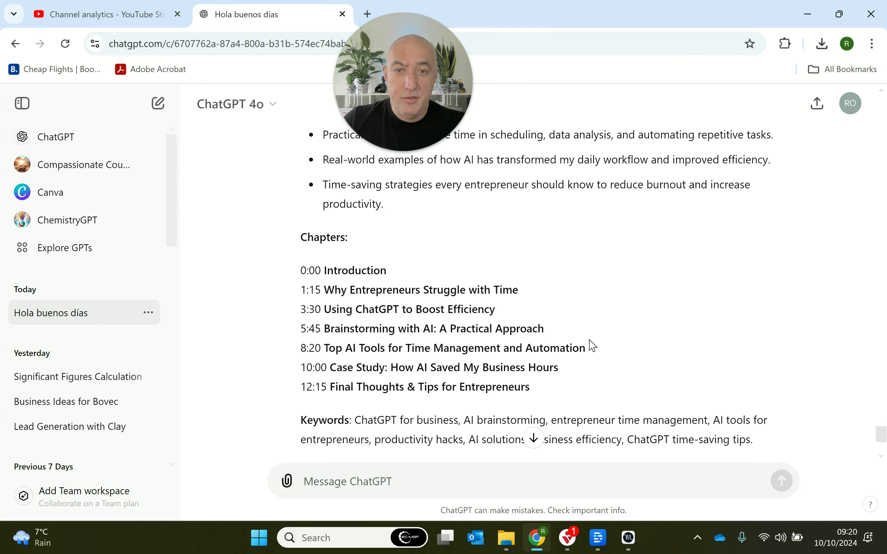
drag(546, 396, 301, 237)
key(ctrl+c)
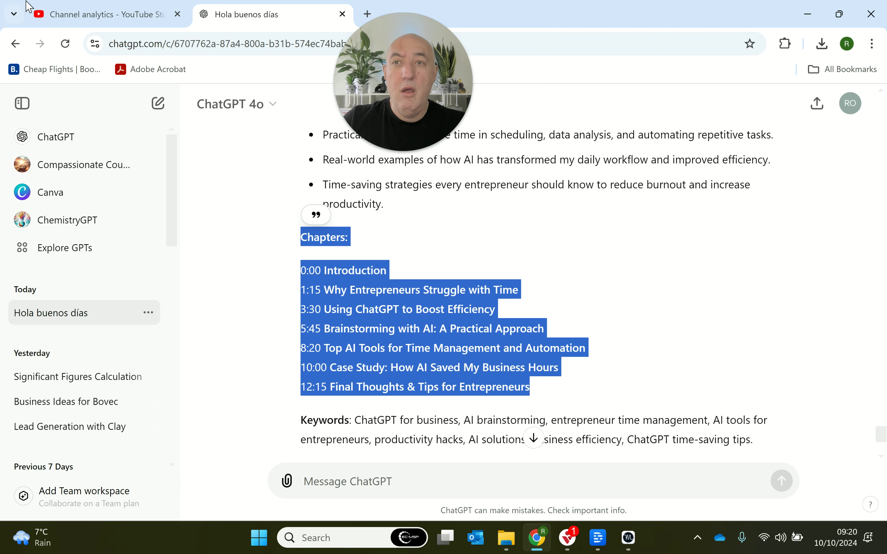
Paste the copied chapters into the YouTube video description, below its paragraph and separated by a blank line.
click(66, 14)
scroll(335, 314, down, 5)
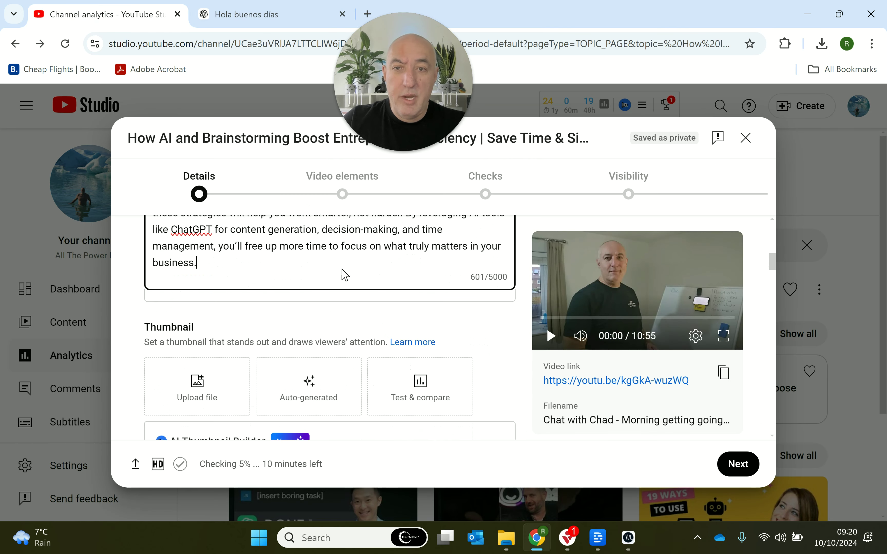
key(Return)
key(Return)
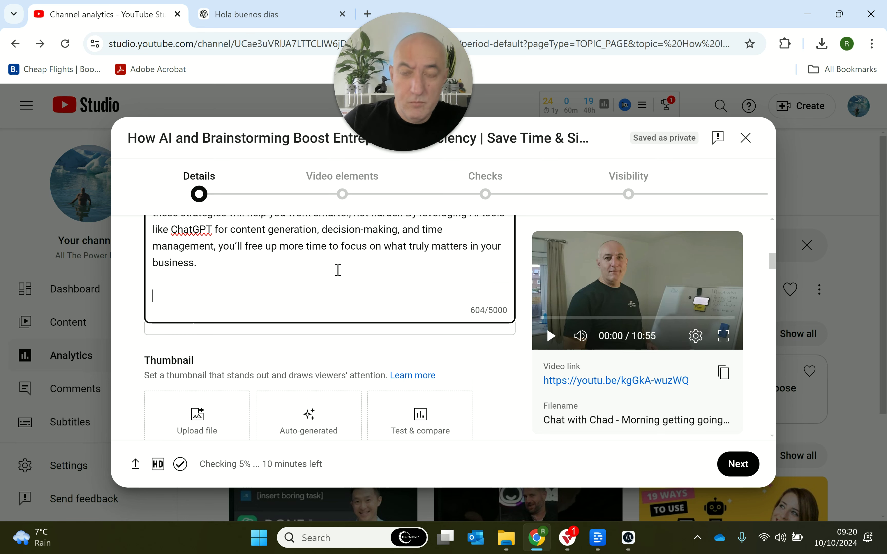
key(ctrl+v)
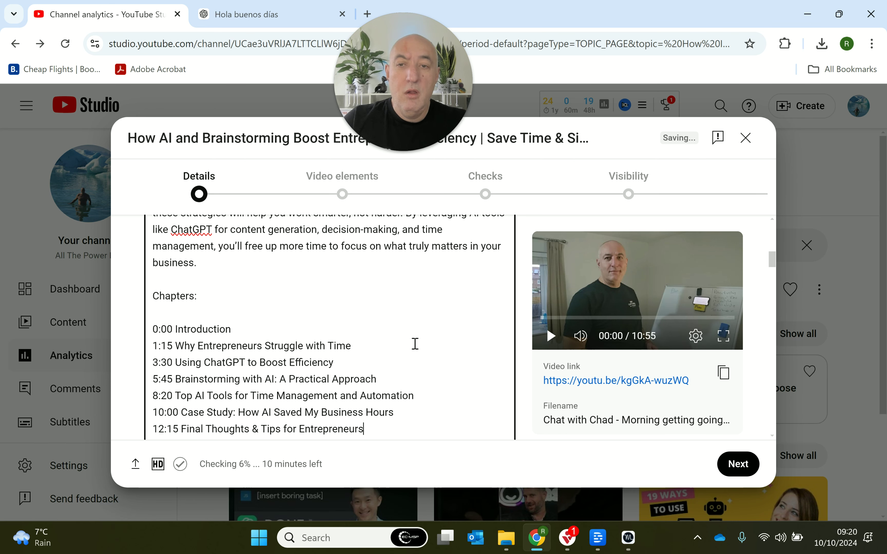
scroll(401, 348, down, 3)
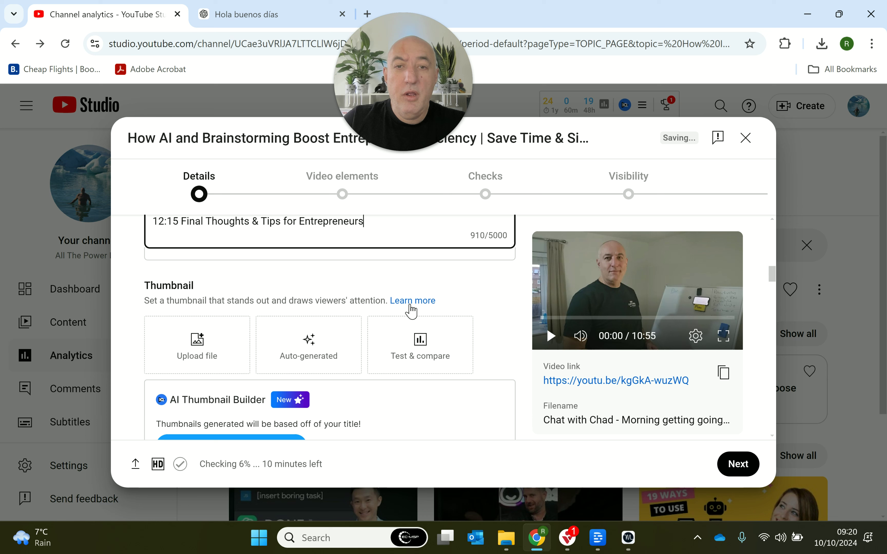
scroll(460, 334, up, 1)
scroll(460, 335, up, 3)
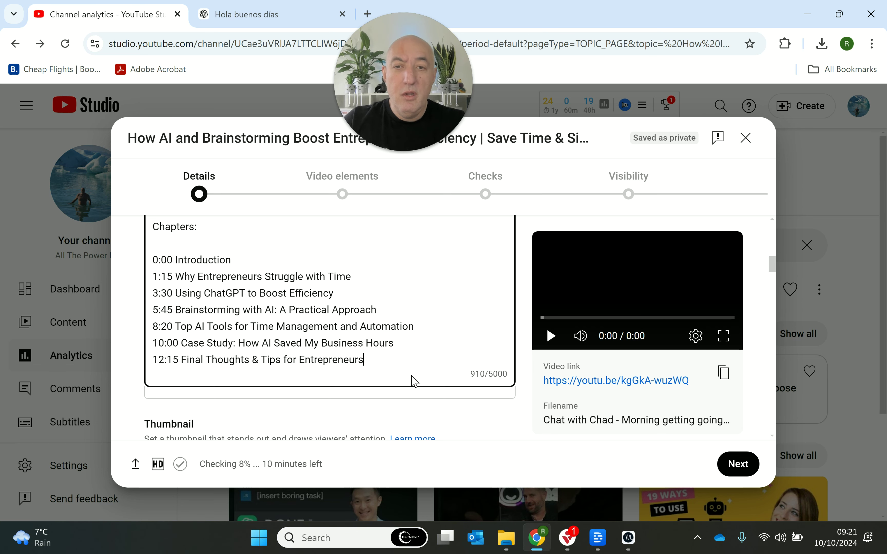
Request AI-generated thumbnails based on the video's title with the AI Thumbnail Builder.
scroll(411, 380, down, 3)
scroll(481, 373, down, 1)
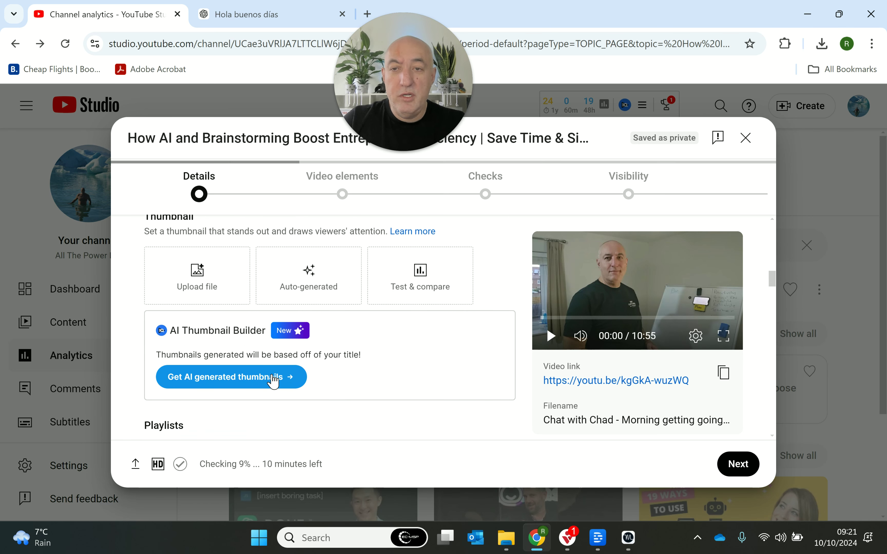
click(274, 379)
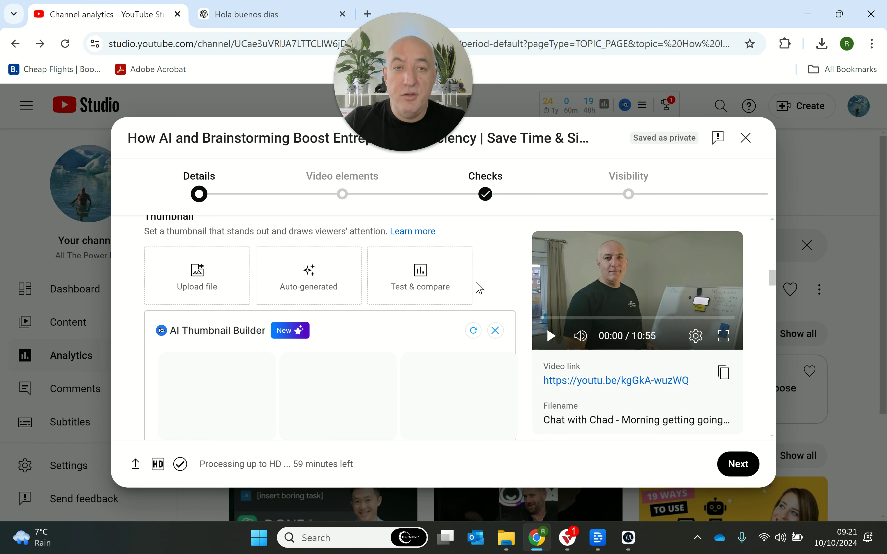
Add the video to the playlist "AI in Action: A Day in the Life of an Entrepreneur".
scroll(489, 284, down, 3)
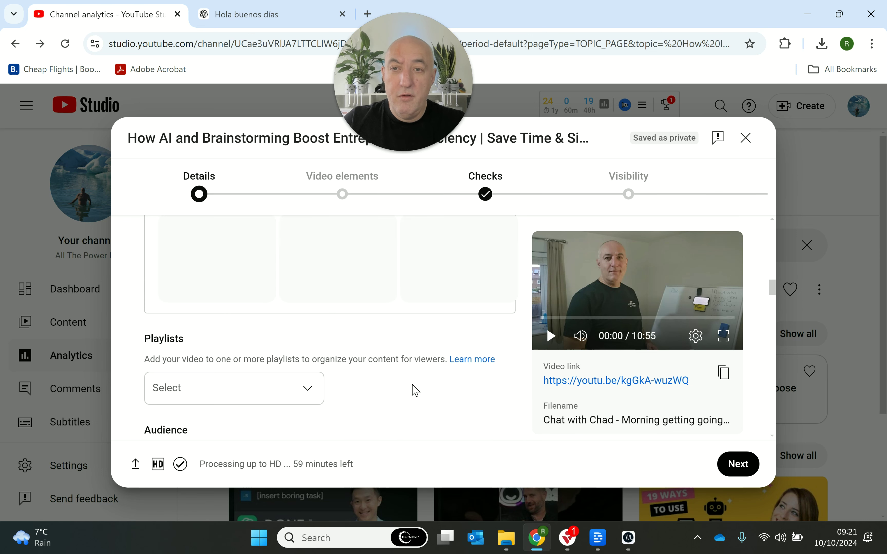
scroll(422, 388, down, 3)
click(303, 260)
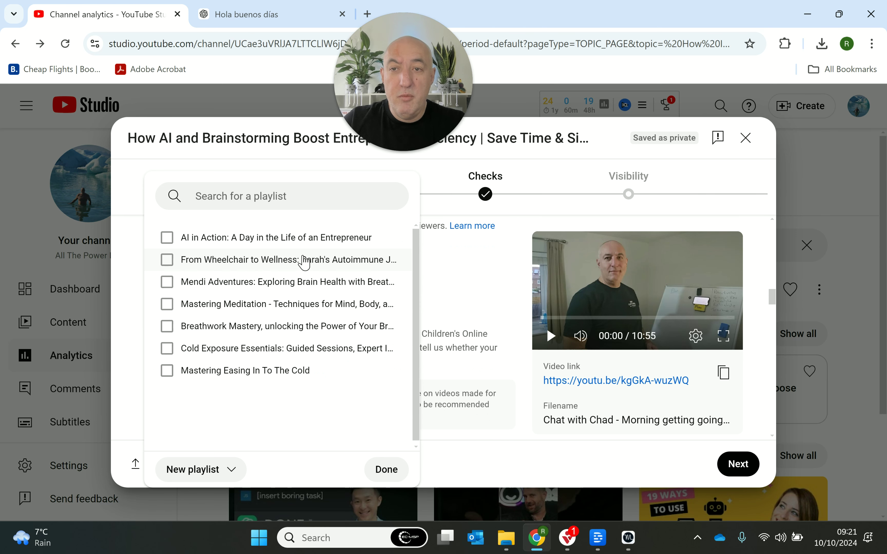
click(167, 238)
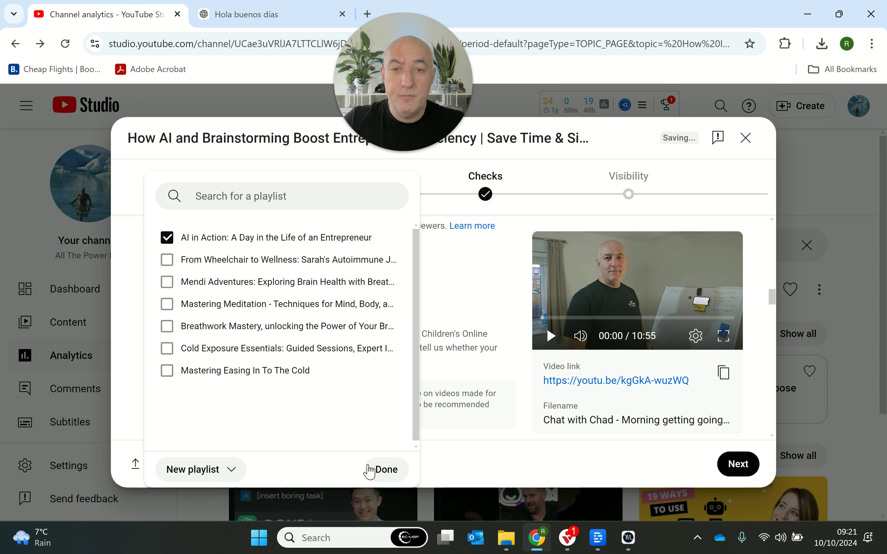
click(377, 470)
Finish the playlist selection and activate the empty Tags field in the video's details.
scroll(443, 309, down, 5)
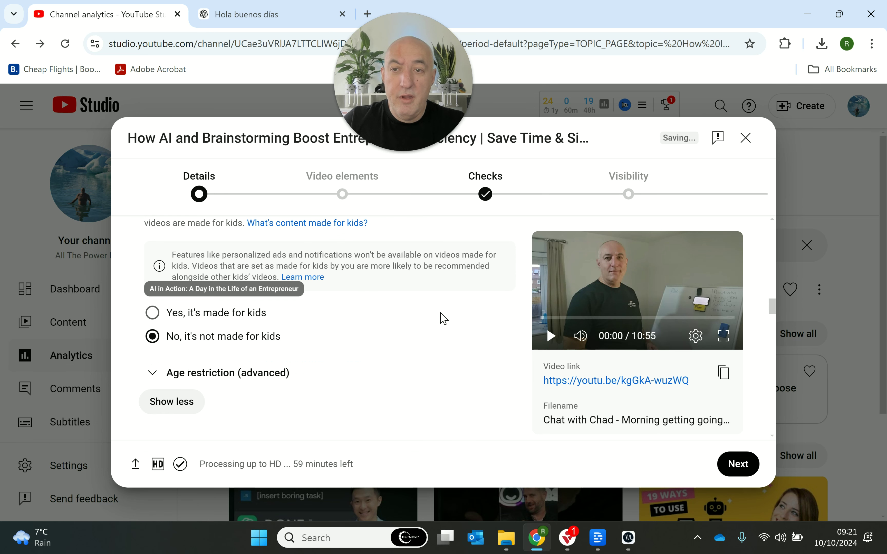
scroll(307, 338, down, 5)
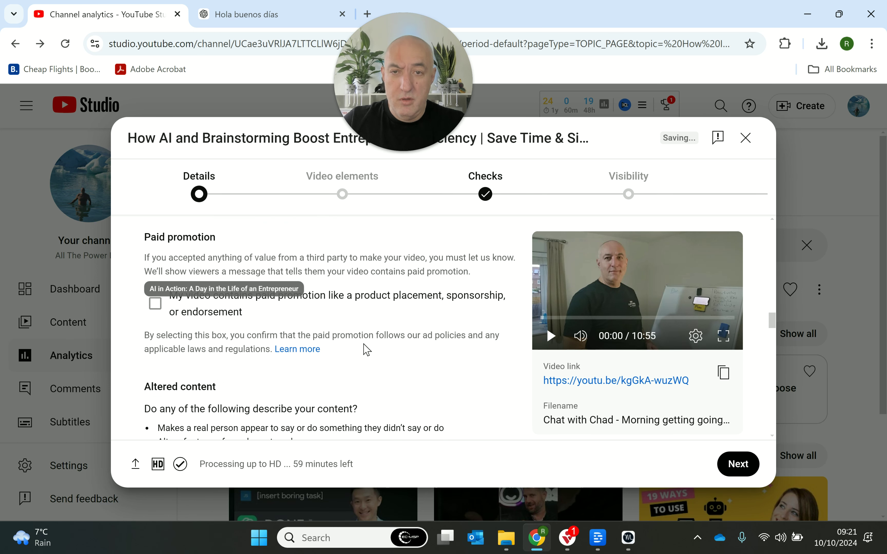
scroll(403, 345, down, 10)
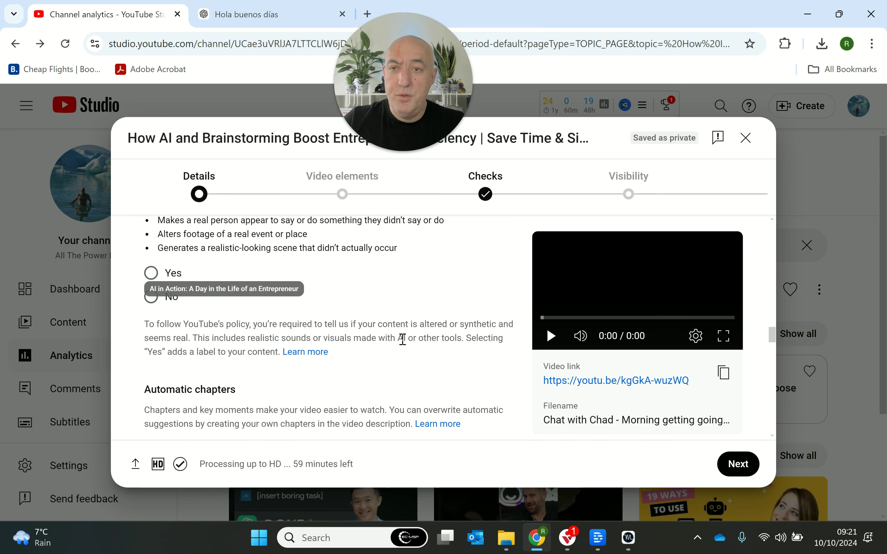
scroll(400, 342, down, 3)
scroll(399, 343, up, 3)
click(296, 386)
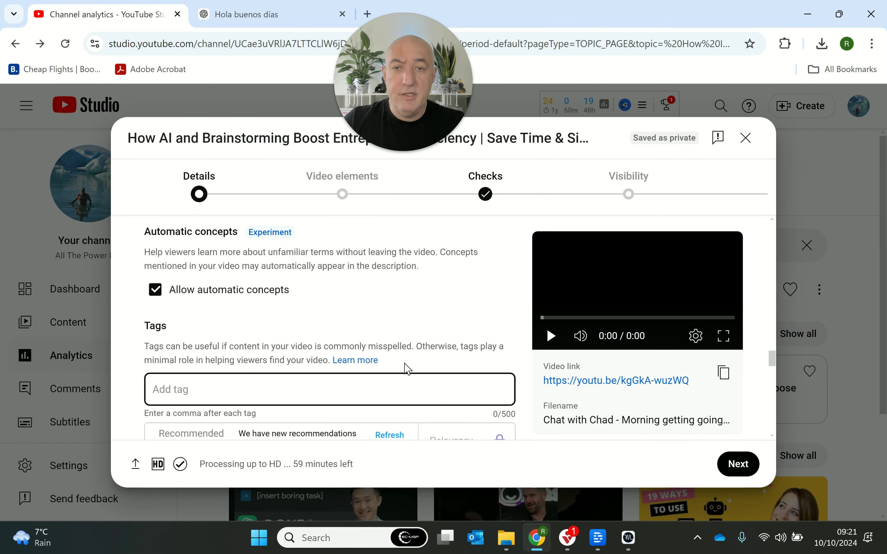
scroll(406, 367, down, 3)
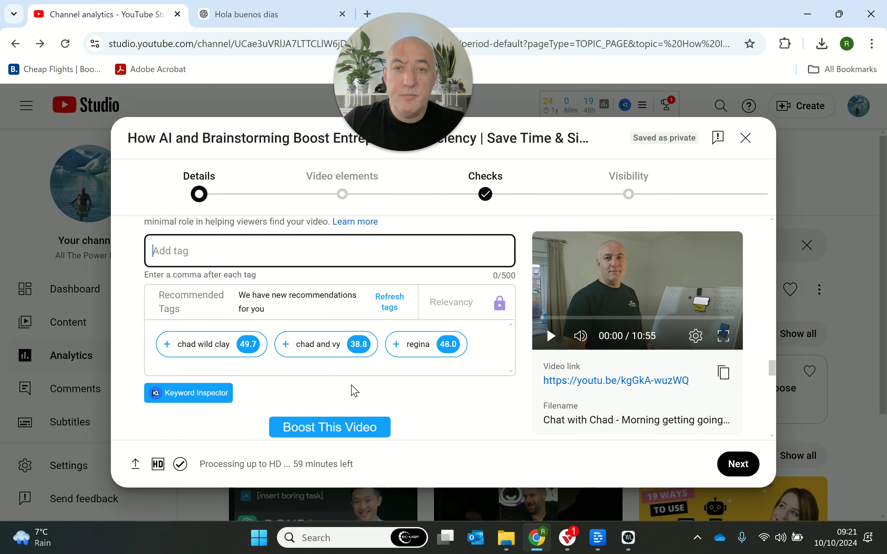
Copy the keyword list from "ChatGPT for business" to "ChatGPT time-saving tips" in the ChatGPT conversation.
click(259, 8)
click(656, 345)
scroll(659, 345, up, 5)
scroll(659, 344, up, 3)
scroll(657, 337, down, 10)
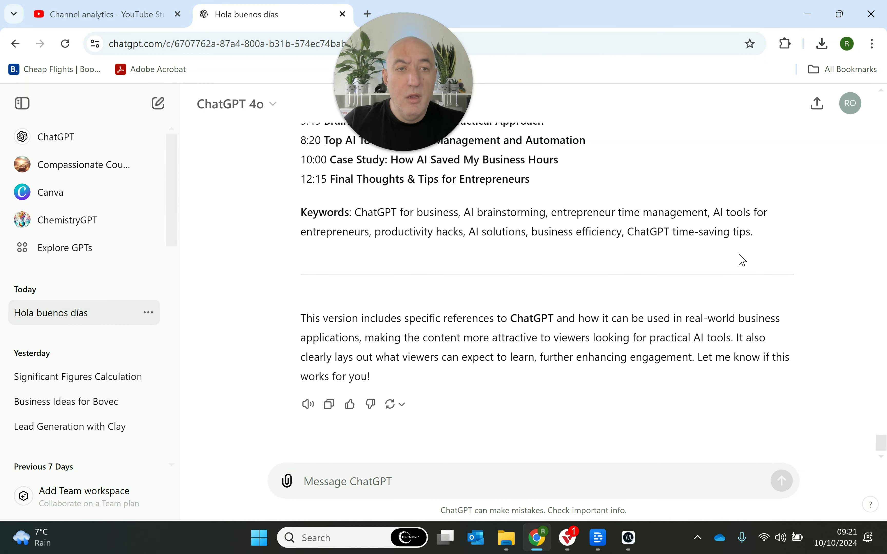
drag(749, 233, 354, 212)
key(ctrl+c)
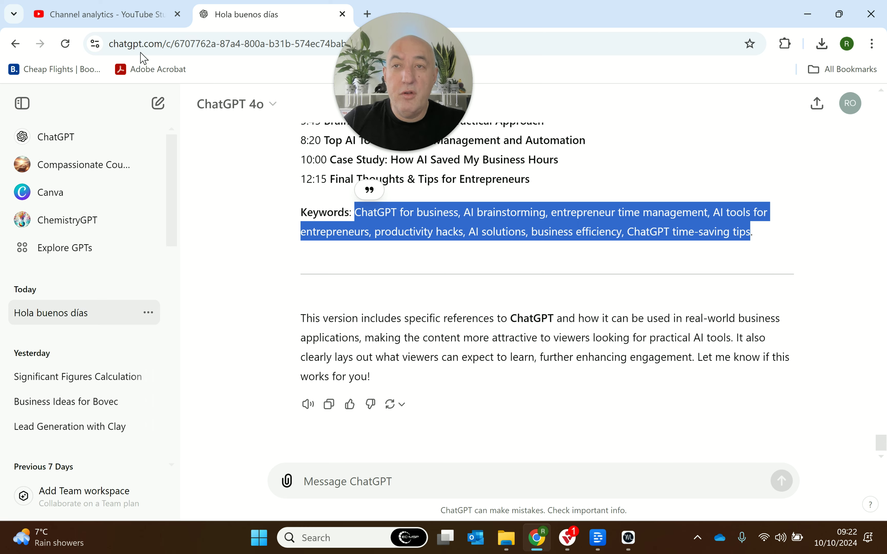
Paste the copied keywords as tags into the YouTube video details.
click(123, 15)
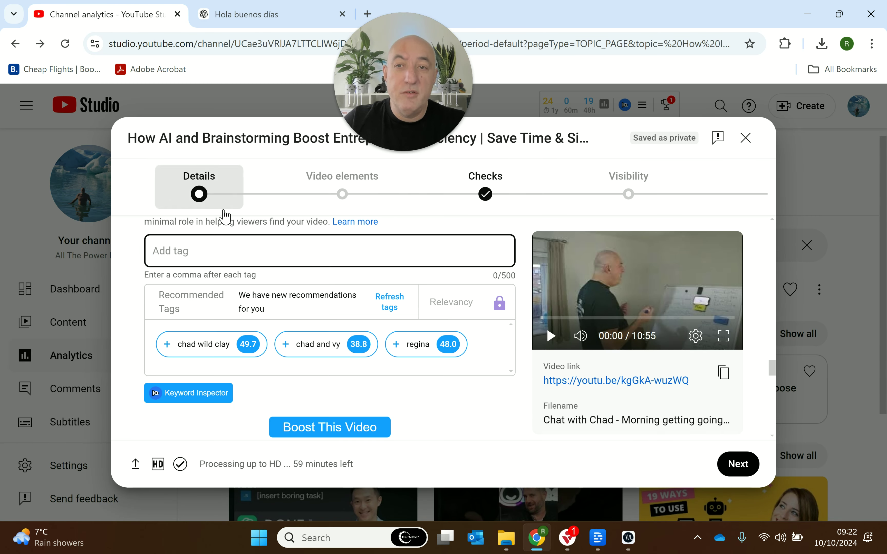
key(ctrl+v)
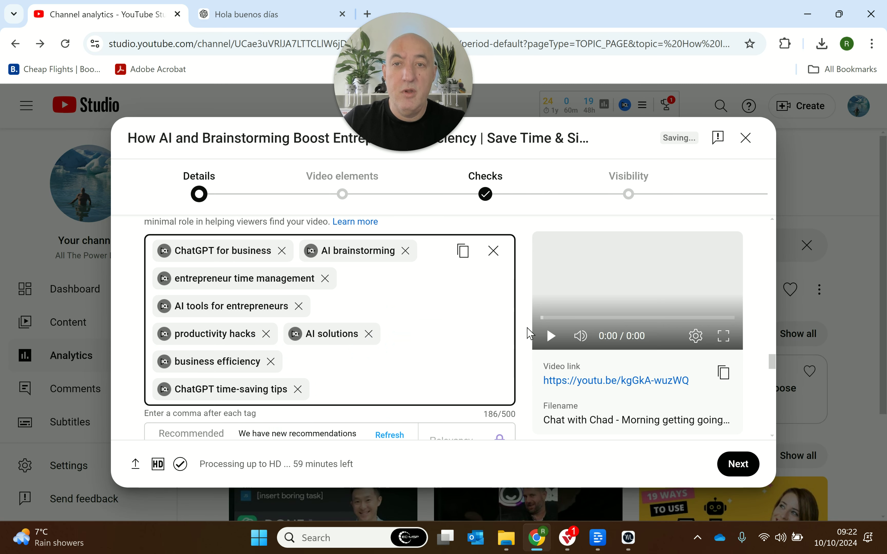
scroll(414, 346, down, 3)
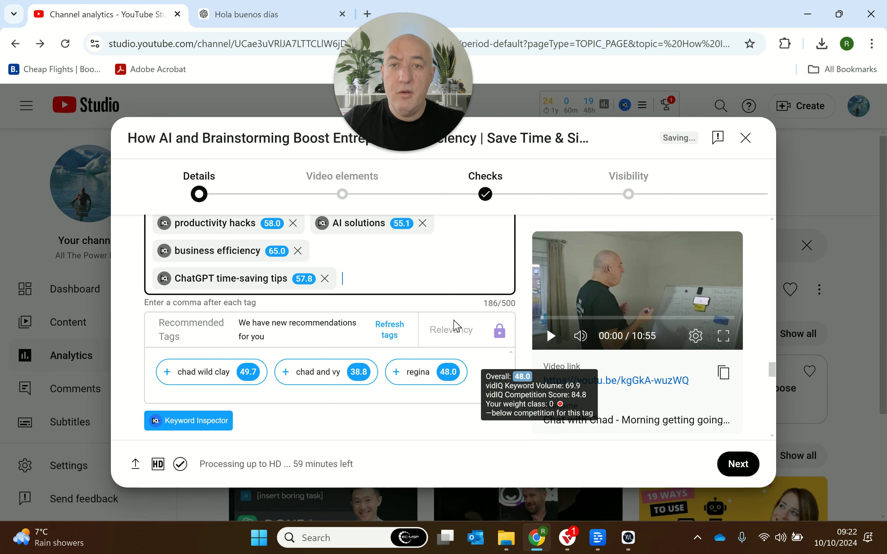
Review the upload details, covering the playlist, title, description, chapters and thumbnail section.
scroll(436, 294, up, 1)
scroll(436, 297, down, 10)
scroll(438, 295, up, 10)
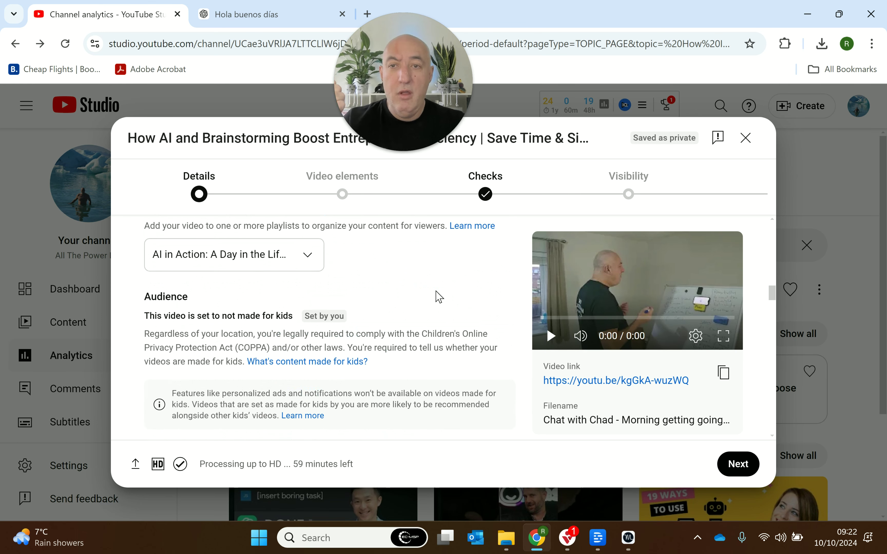
scroll(437, 291, up, 5)
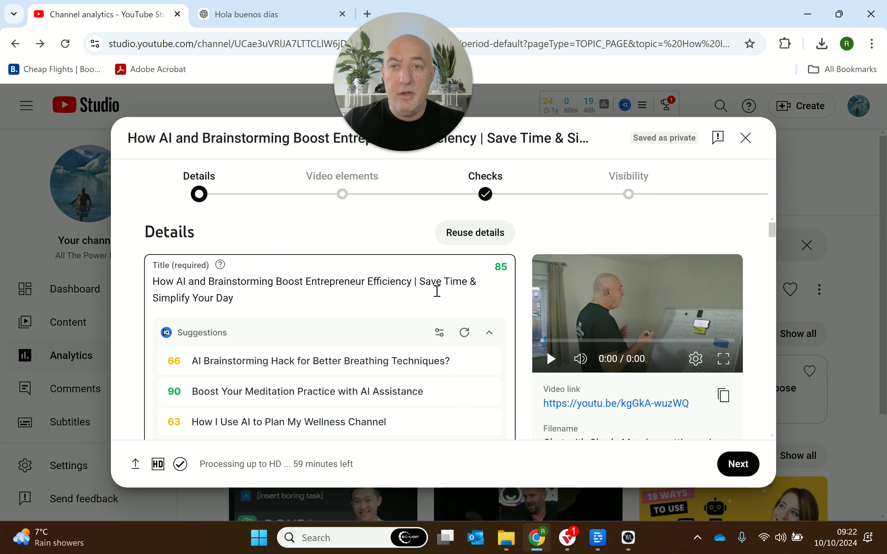
scroll(390, 301, down, 3)
scroll(389, 303, down, 5)
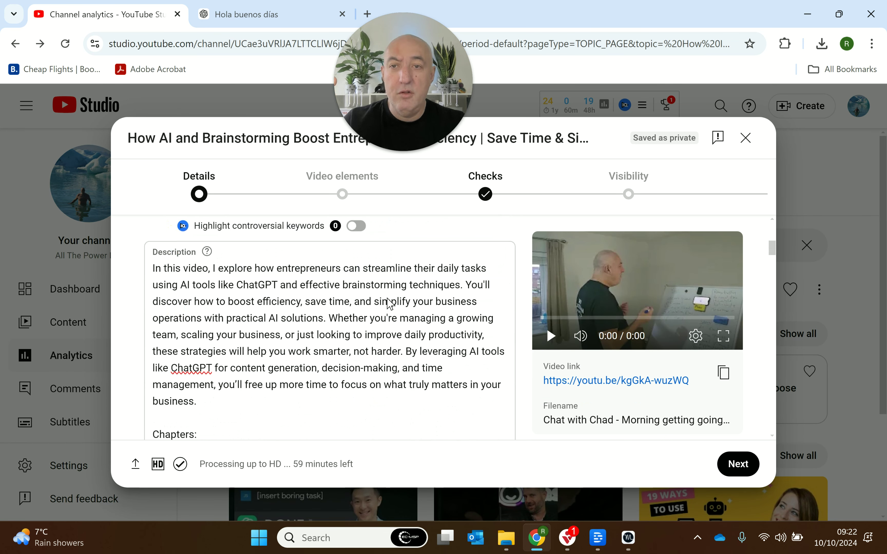
scroll(400, 322, down, 3)
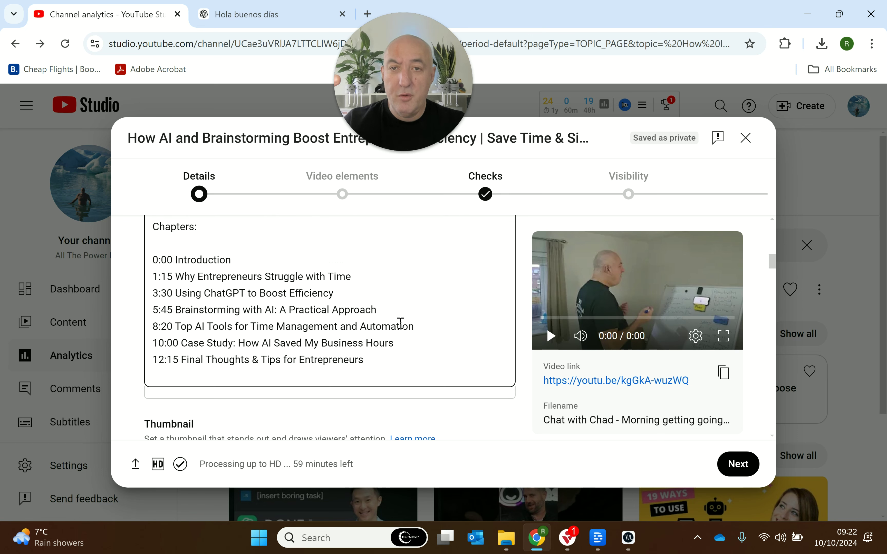
scroll(402, 324, down, 3)
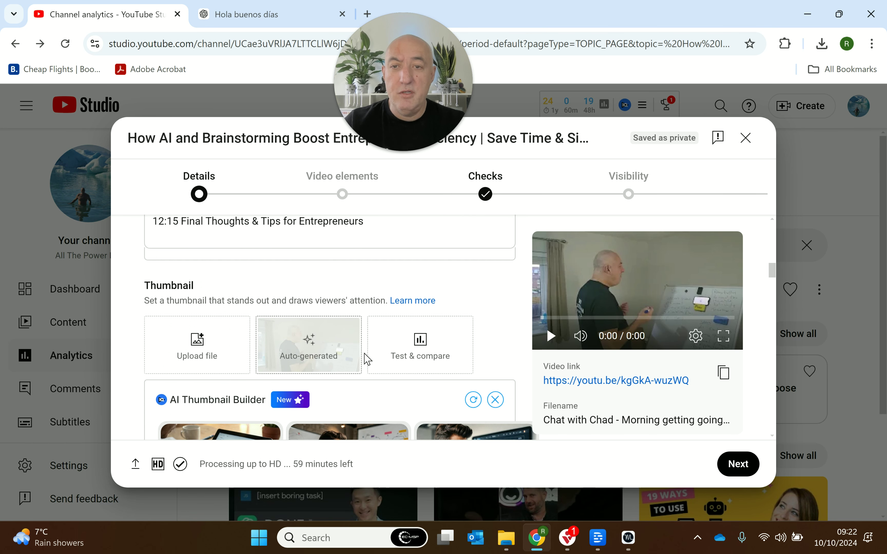
Open the AI-generated "Boost Your Productivity" thumbnail for tweaking and show the options for adding an image.
scroll(363, 354, down, 3)
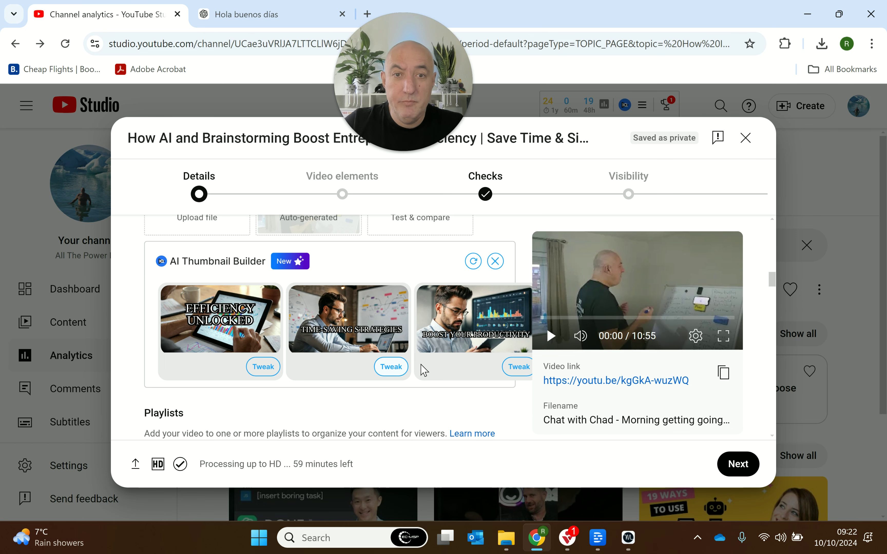
click(515, 369)
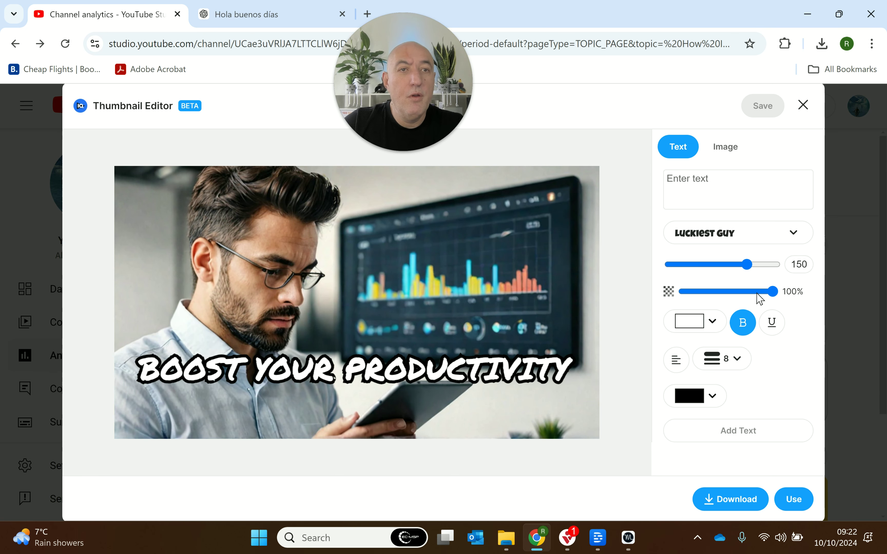
click(734, 147)
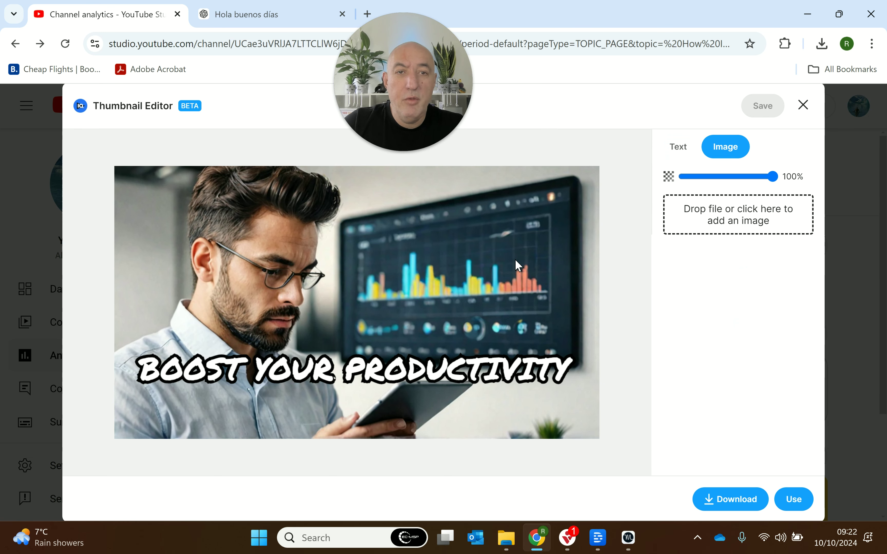
Browse for an image to add in AllthePowerLtd > Marketing > Branding > Pyramid Logo and elevate.
click(695, 223)
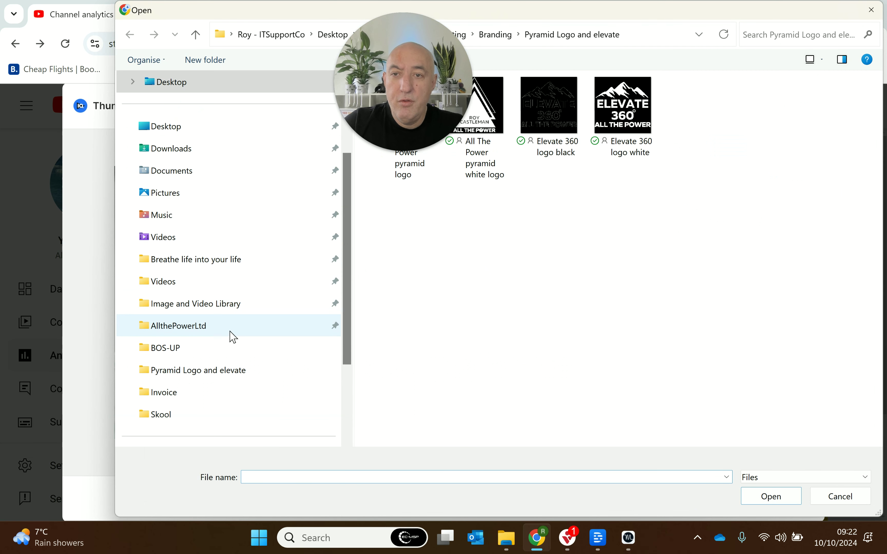
click(246, 332)
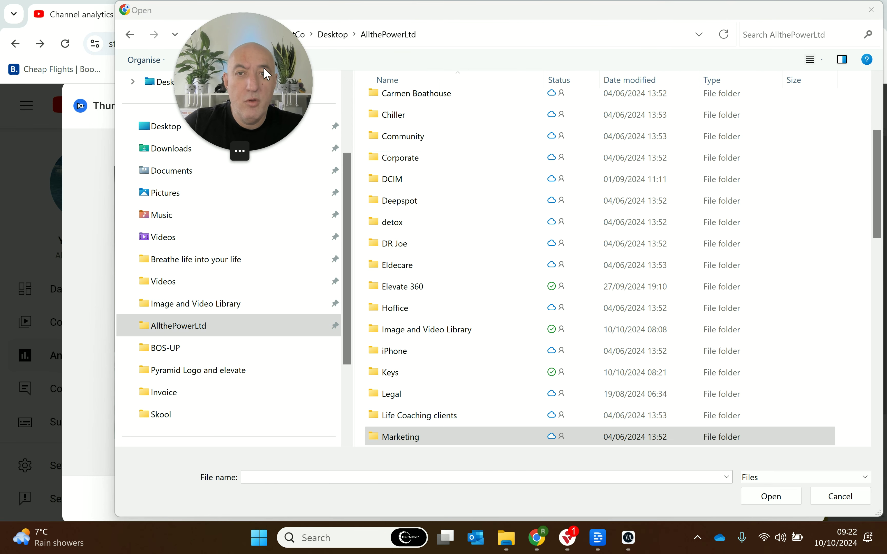
scroll(438, 228, down, 2)
double_click(452, 311)
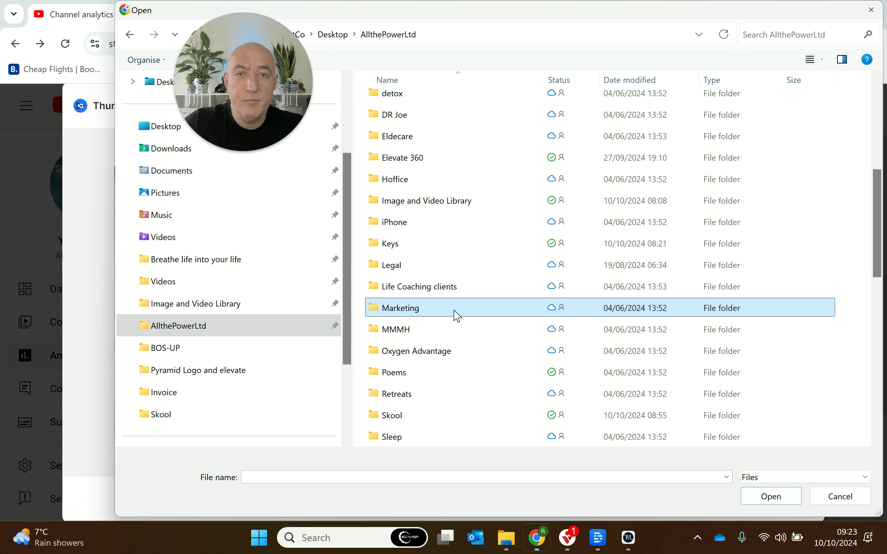
double_click(416, 130)
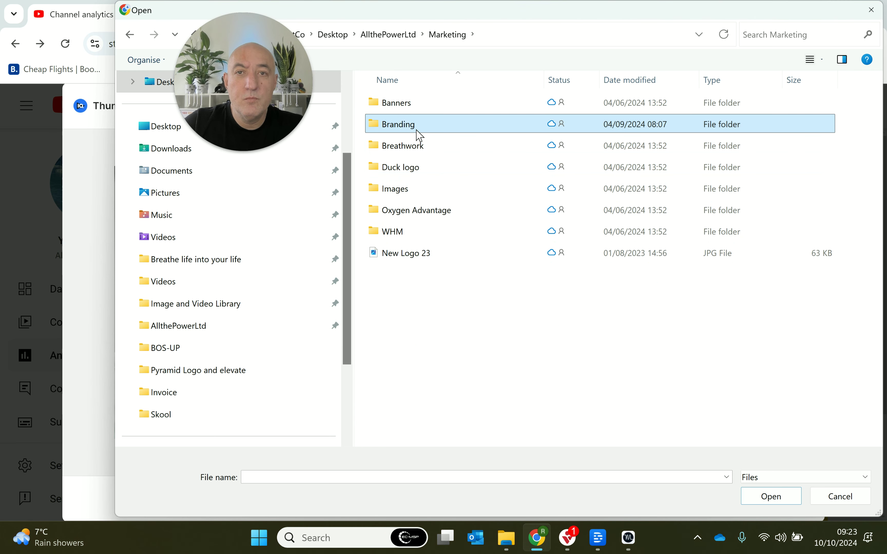
double_click(410, 126)
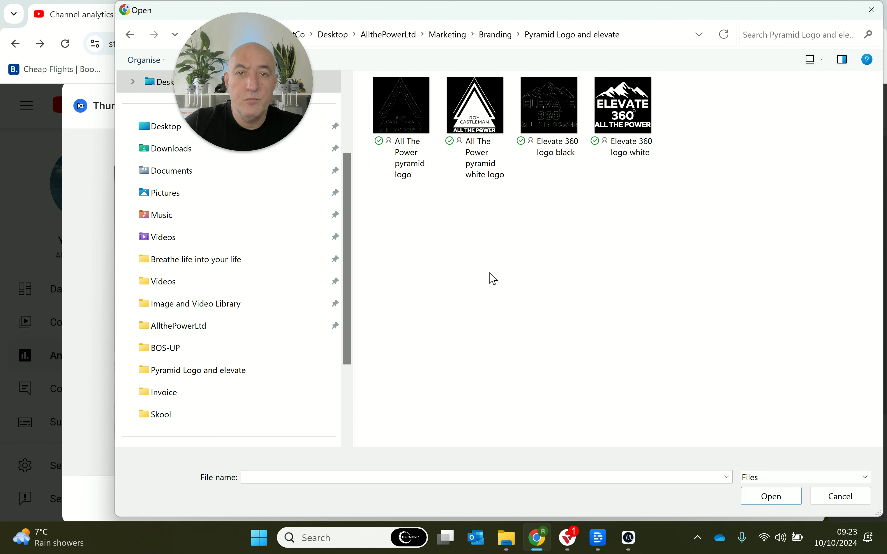
Insert "All The Power pyramid white logo" and place it in the thumbnail's upper-right corner, above the monitor charts.
drag(534, 17, 609, 18)
click(564, 111)
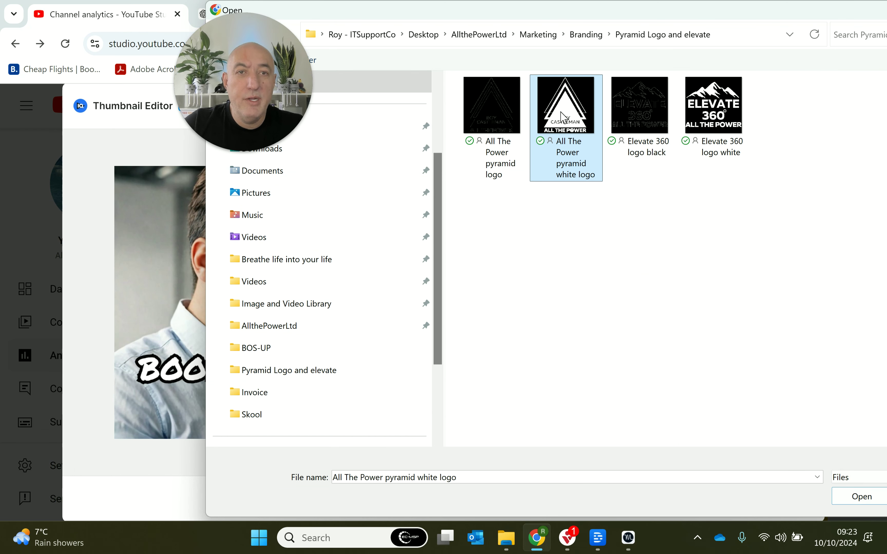
click(866, 503)
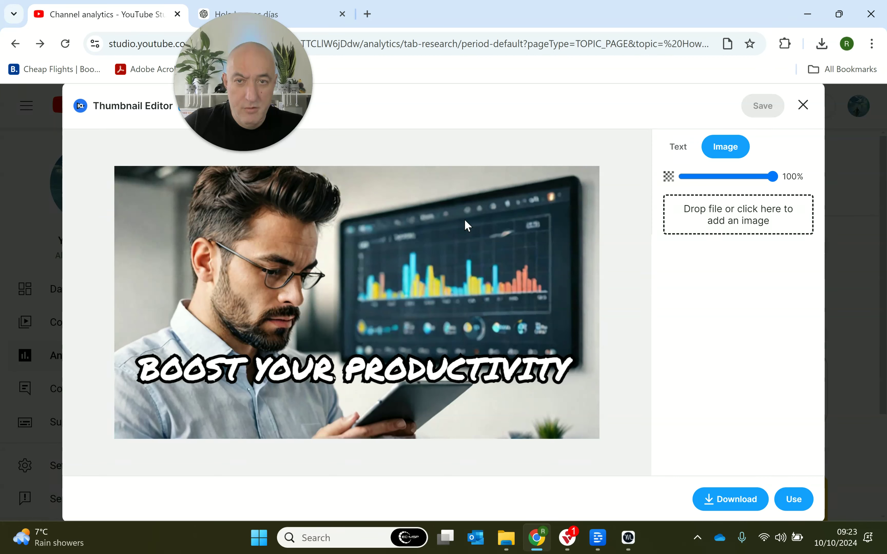
drag(174, 219, 548, 226)
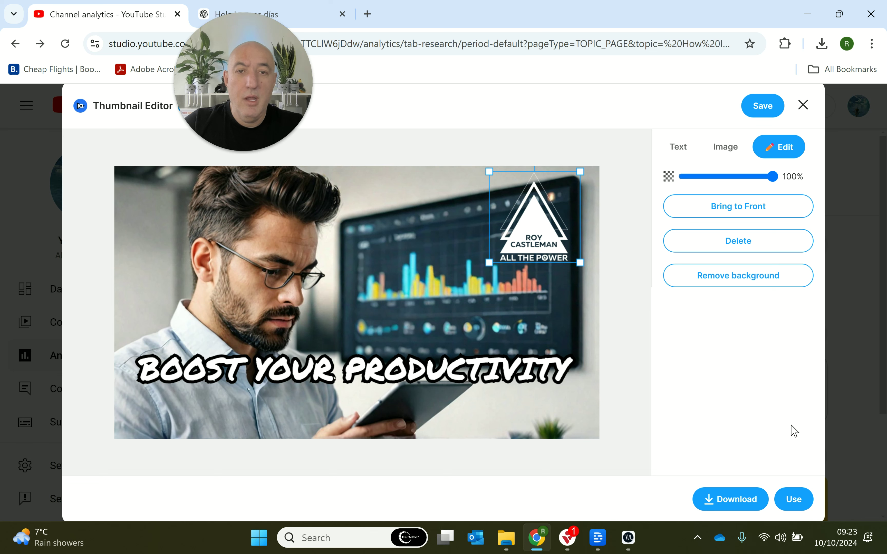
Append "speaking to" to the thumbnail's "Boost Your Productivity" text, correcting the misspelled first word.
click(536, 376)
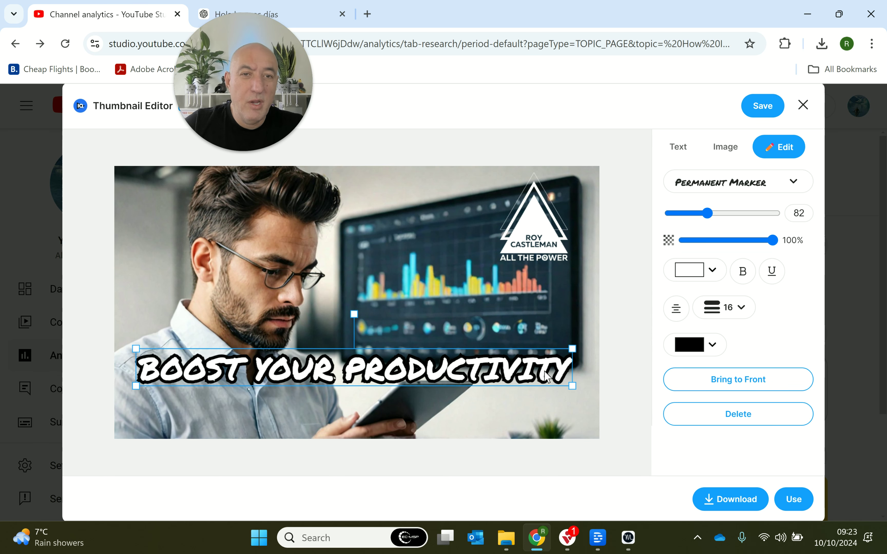
click(571, 381)
text(SE)
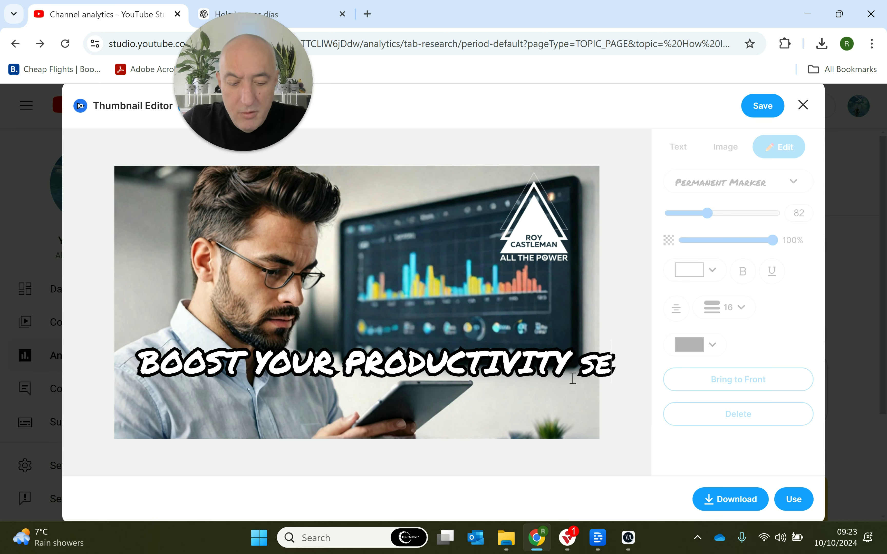
text(PAKING TO)
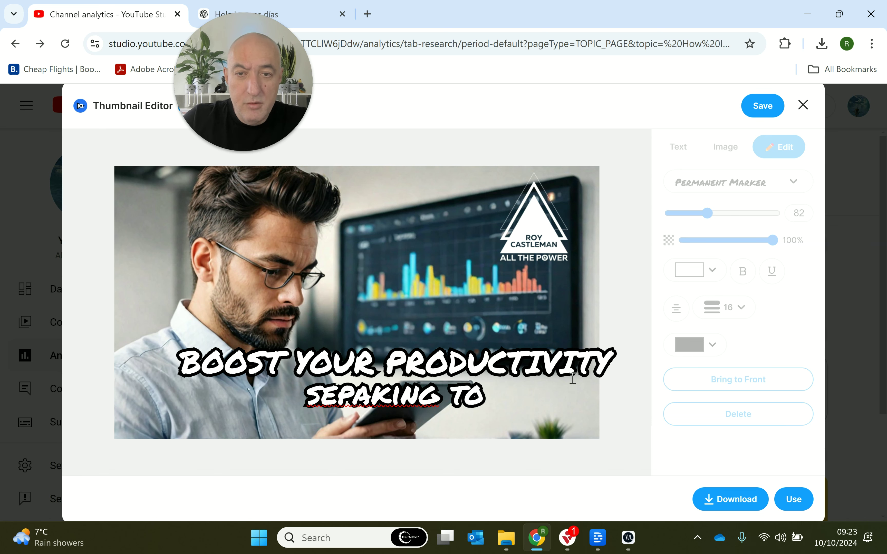
key(BackSpace)
key(BackSpace)
key(BackSpace)
key(BackSpace)
key(BackSpace)
key(BackSpace)
key(BackSpace)
key(BackSpace)
key(BackSpace)
key(BackSpace)
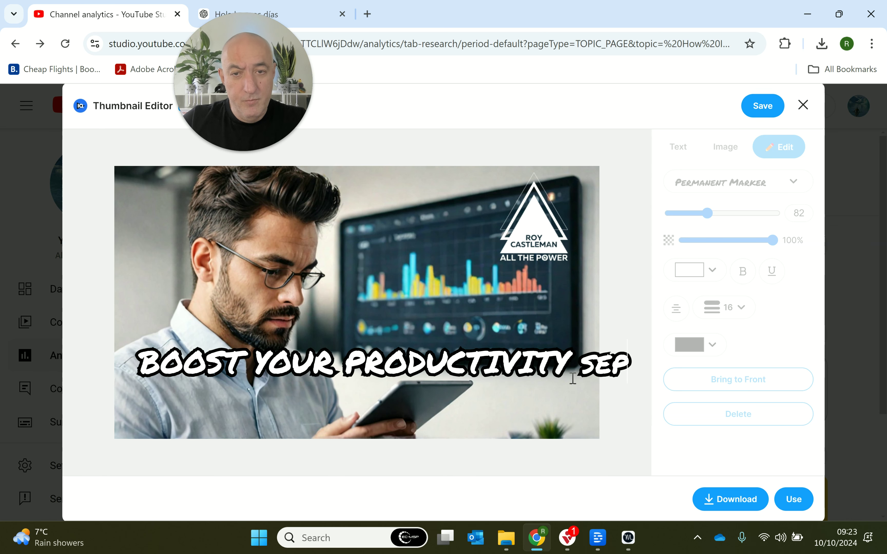
text(PEA)
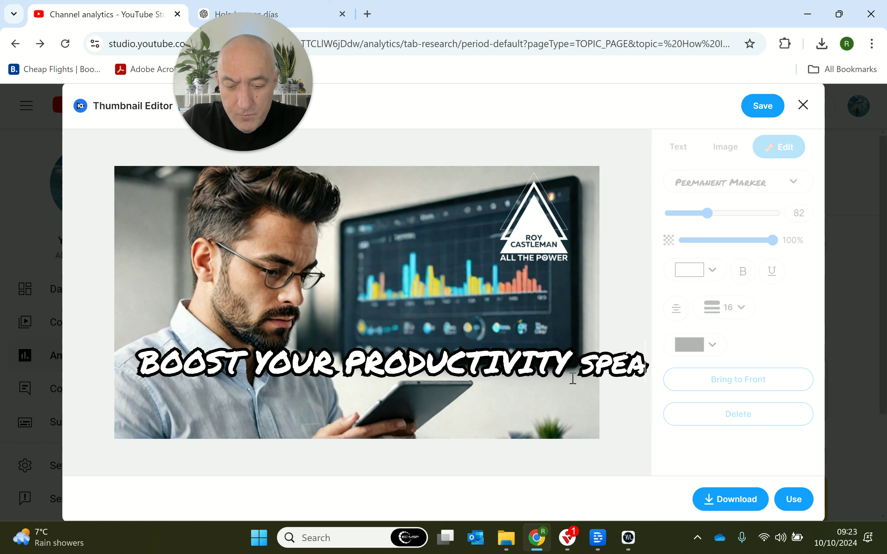
text(KING TO)
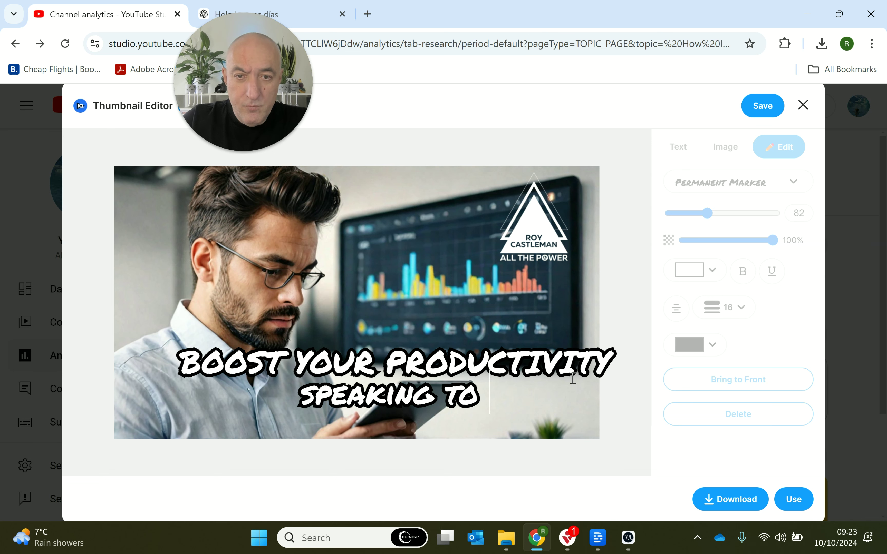
Append "ChatGPT" to the thumbnail's "Boost Your Productivity speaking to" text.
text( C)
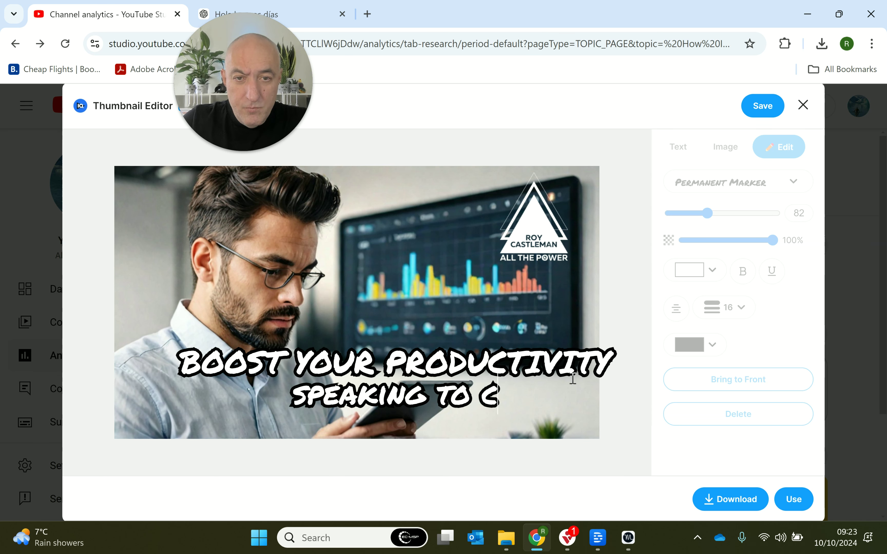
text(H)
key(BackSpace)
key(BackSpace)
text(CHA)
key(BackSpace)
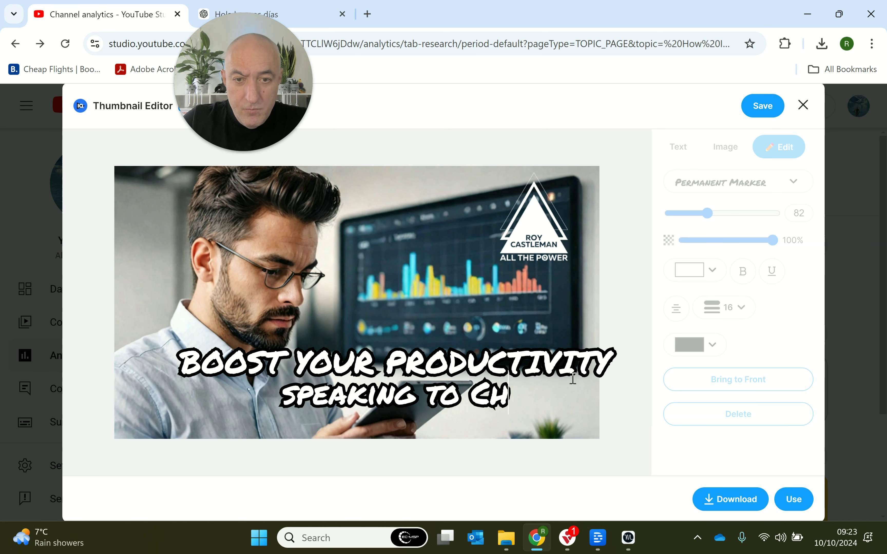
key(BackSpace)
text(HAT)
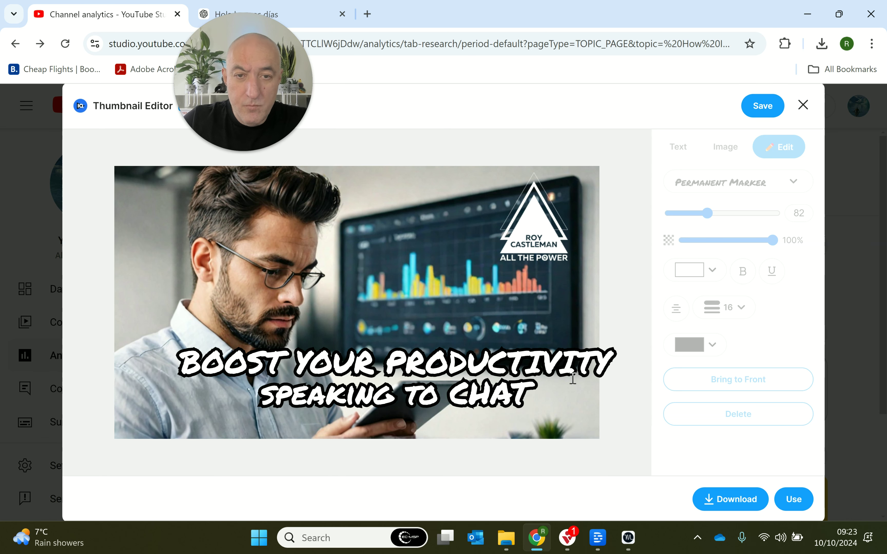
key(BackSpace)
key(BackSpace)
key(BackSpace)
text(H)
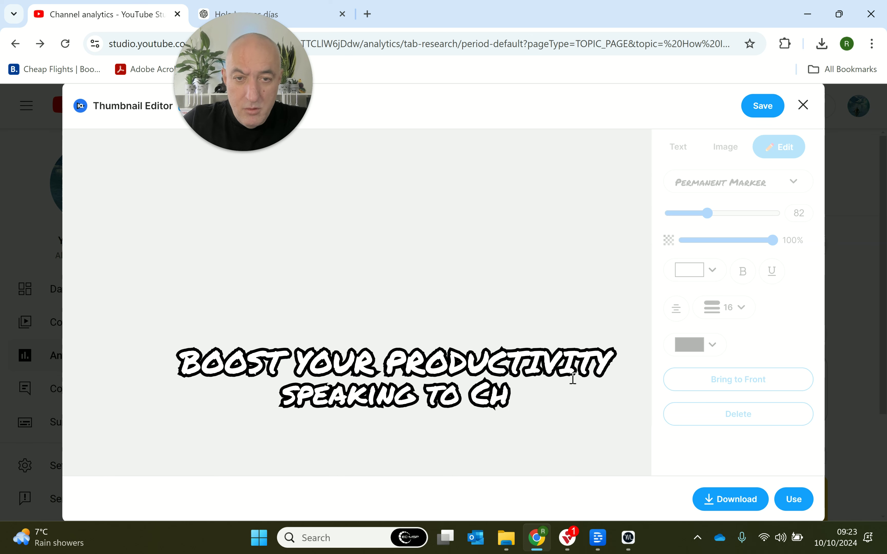
key(BackSpace)
text(HA)
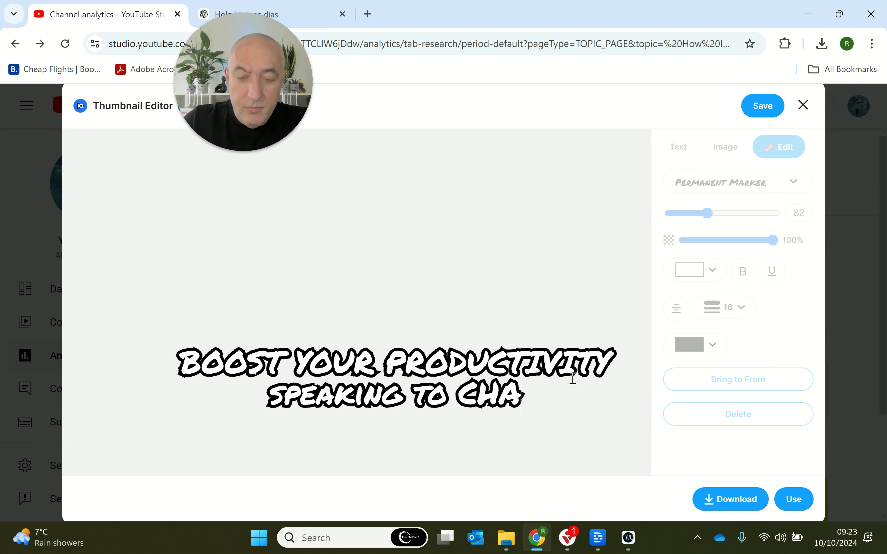
text(TGPT)
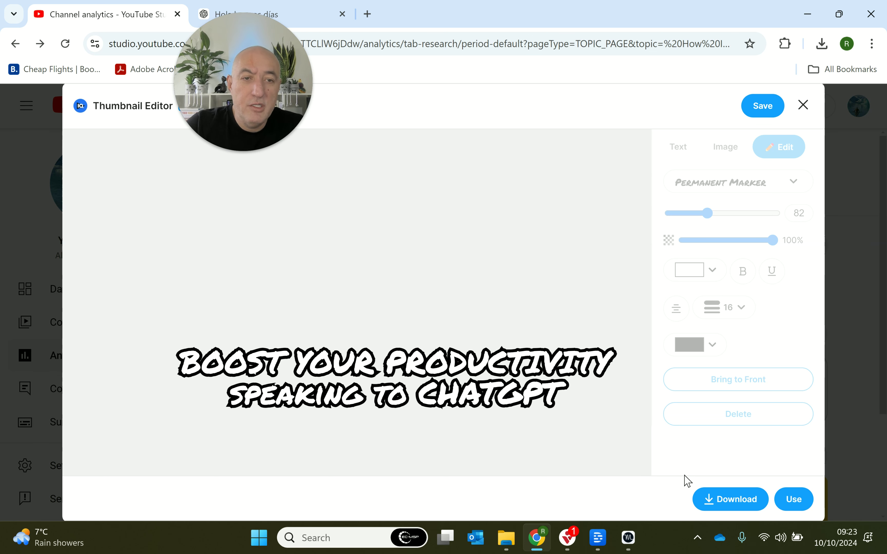
click(668, 446)
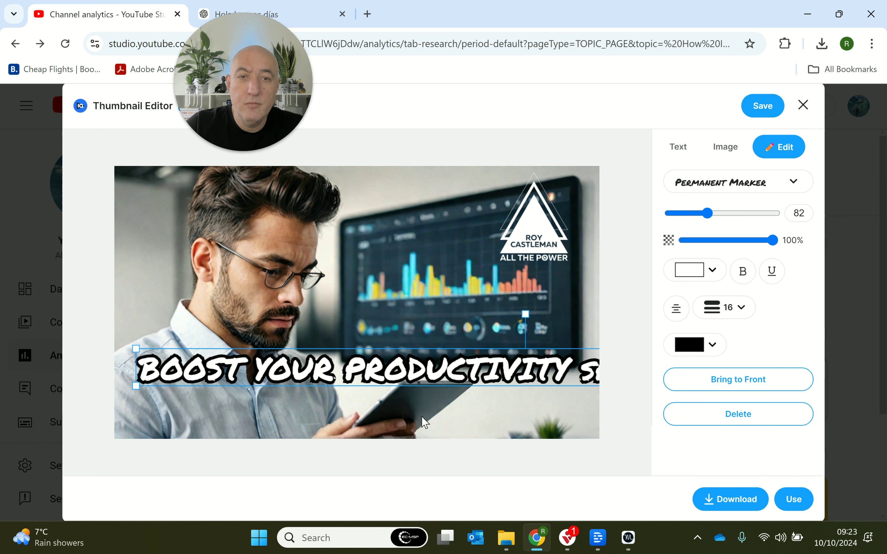
Shift the thumbnail text toward the image's left edge and break it after "Productivity" so "speaking to ChatGPT" forms a second line.
double_click(426, 385)
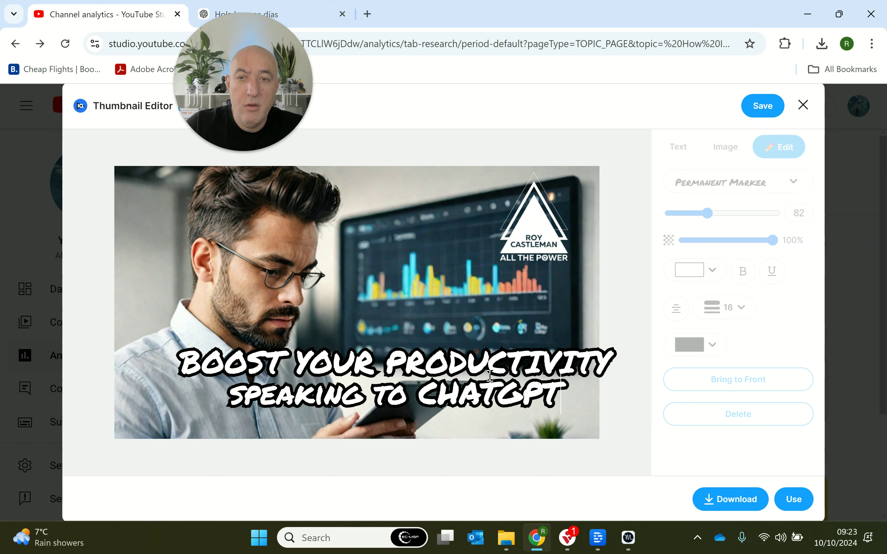
drag(488, 370, 463, 374)
click(318, 383)
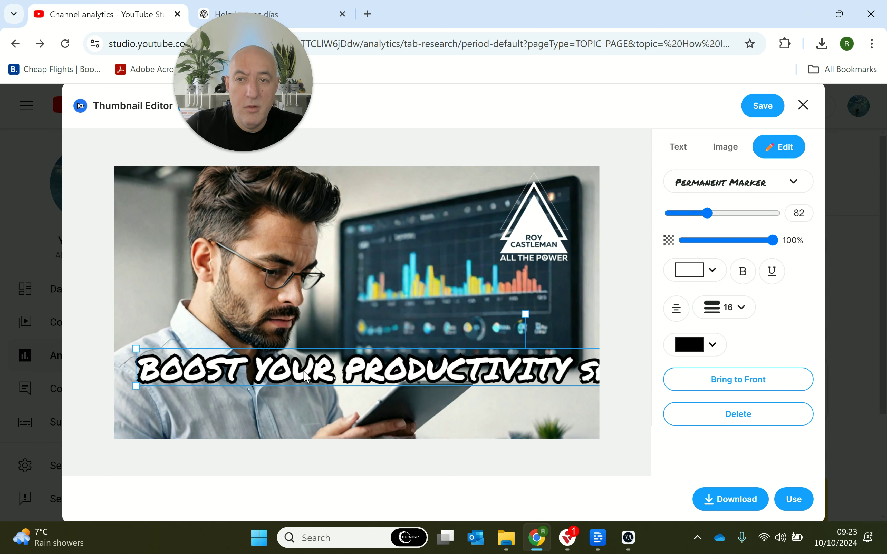
drag(318, 383, 303, 383)
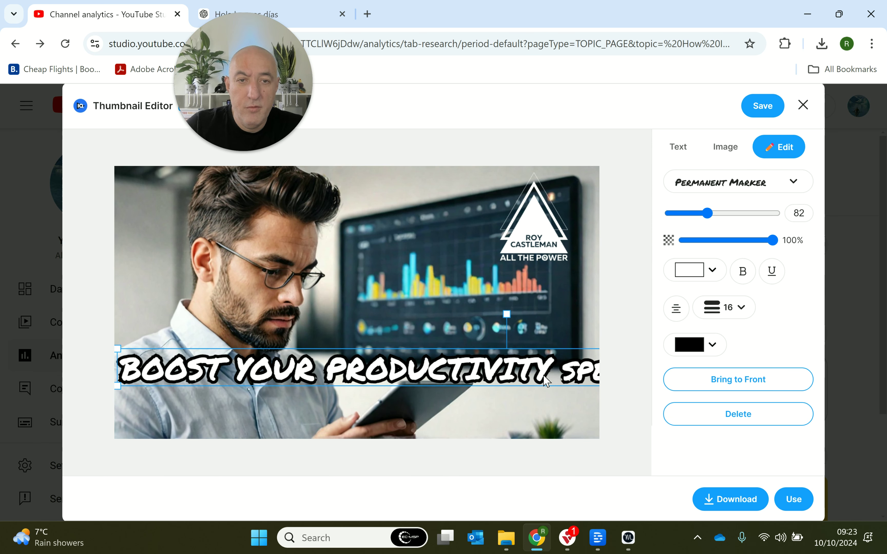
double_click(551, 379)
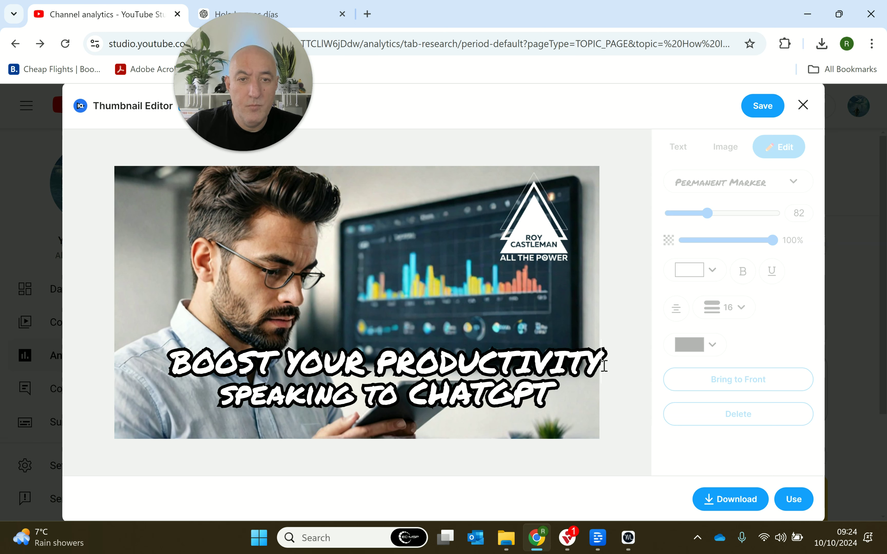
click(582, 392)
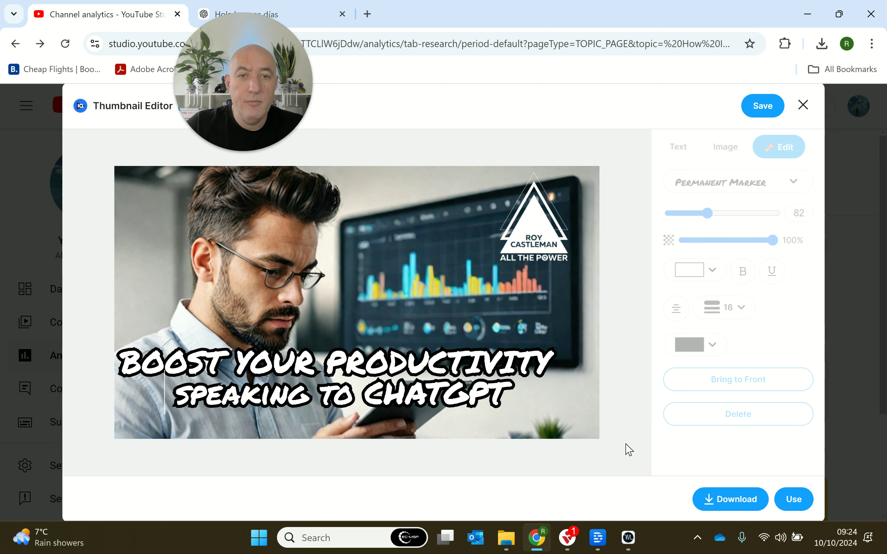
Move the two-line text down and roughly centre it along the thumbnail's lower edge.
click(330, 364)
drag(330, 365, 355, 374)
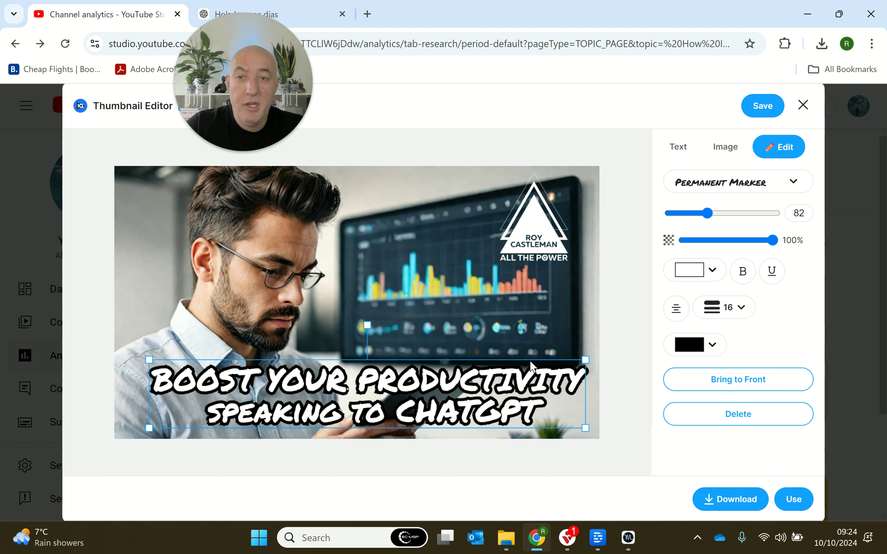
click(378, 269)
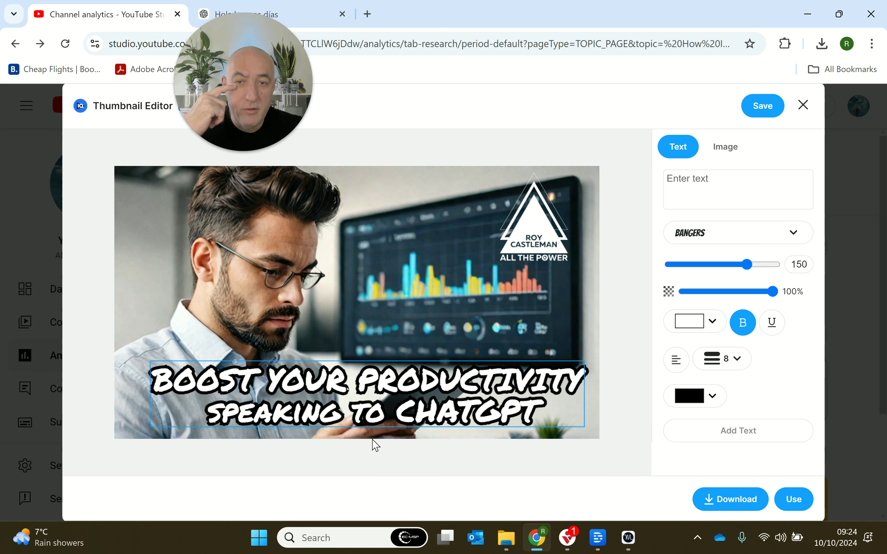
click(342, 415)
drag(342, 416, 334, 409)
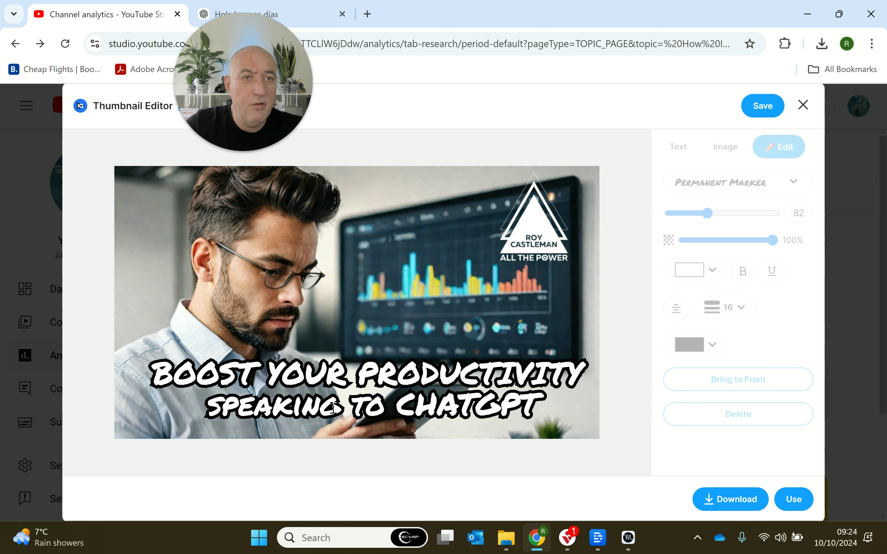
double_click(361, 375)
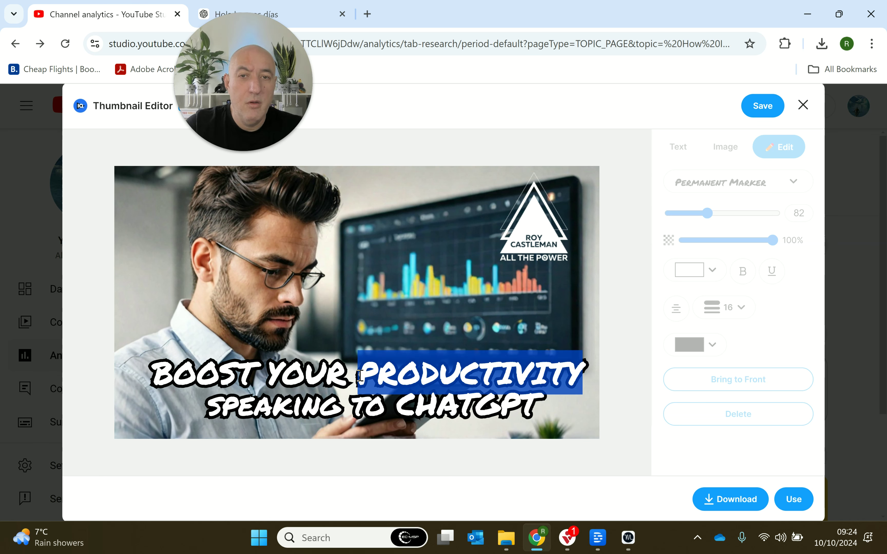
click(323, 399)
click(533, 434)
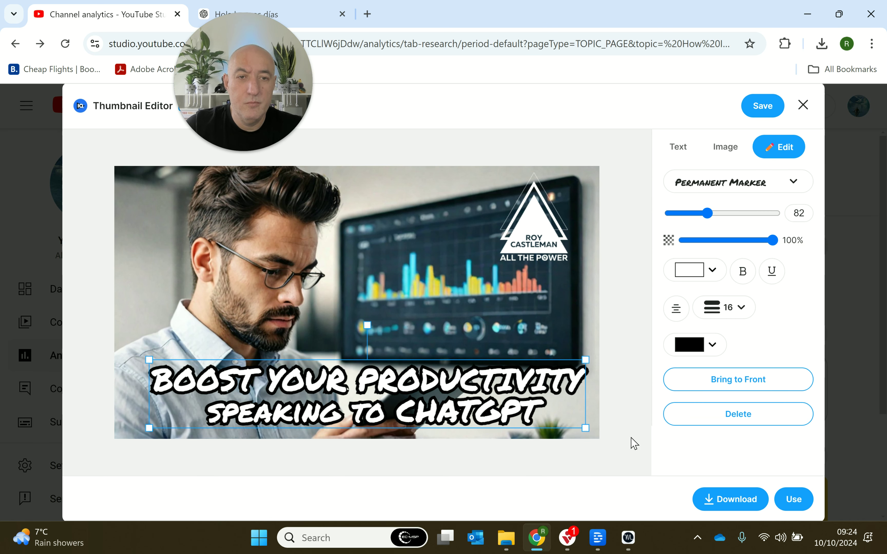
click(389, 414)
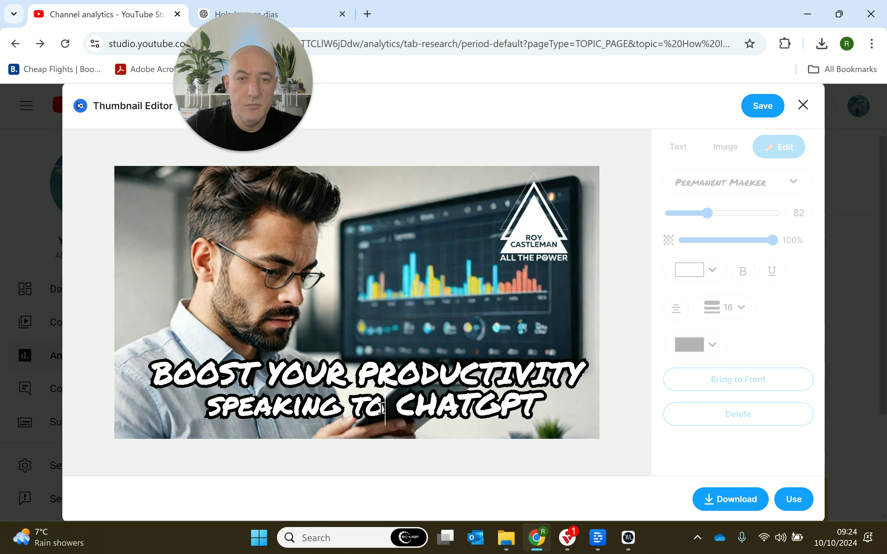
click(619, 437)
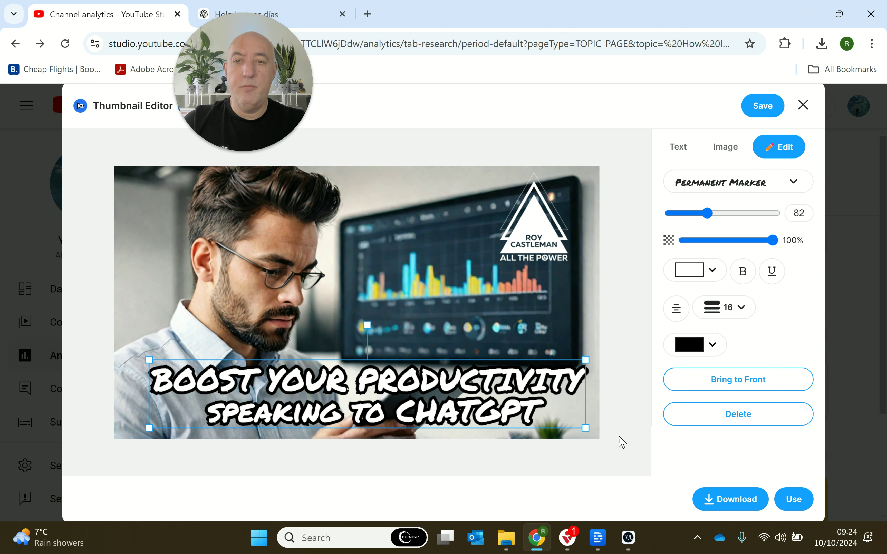
Use the edited "Boost Your Productivity speaking to ChatGPT" thumbnail for the video.
click(794, 501)
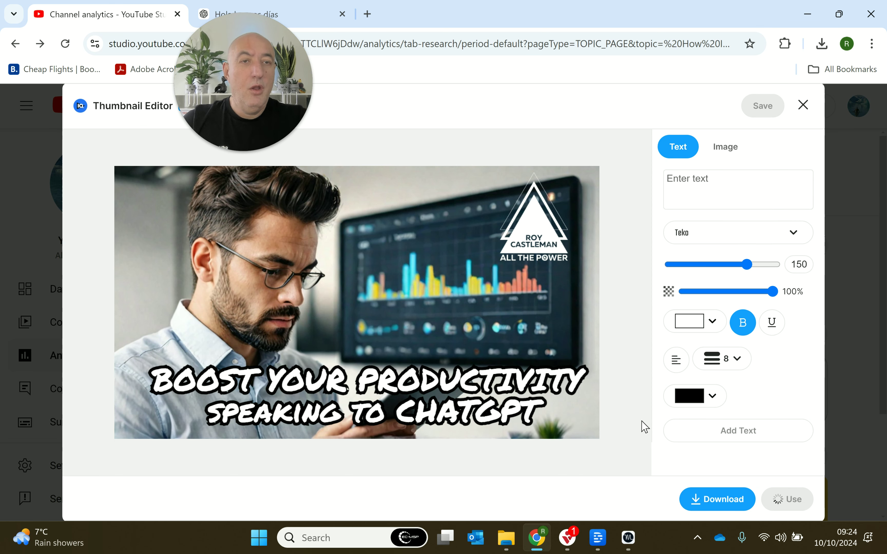
mouse_move(252, 84)
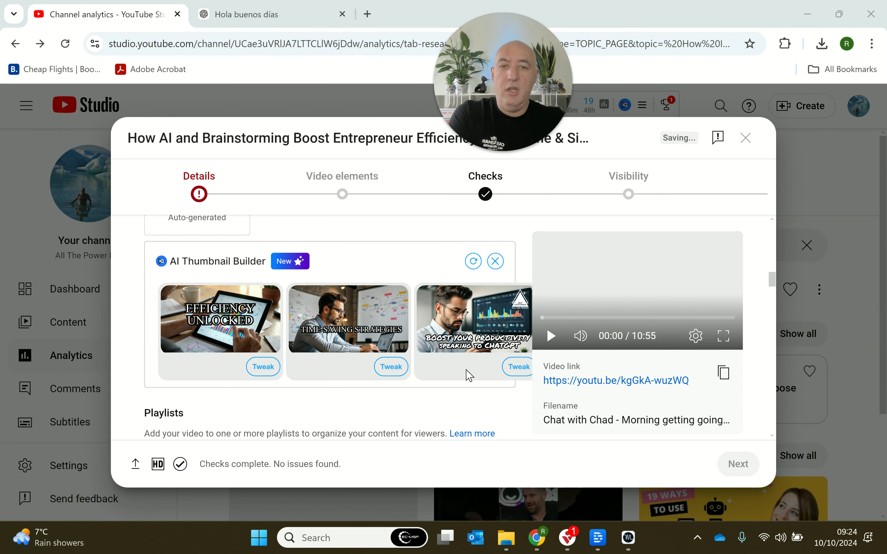
Review the video's title and description, and check the customized thumbnail again in its editor.
scroll(371, 365, up, 15)
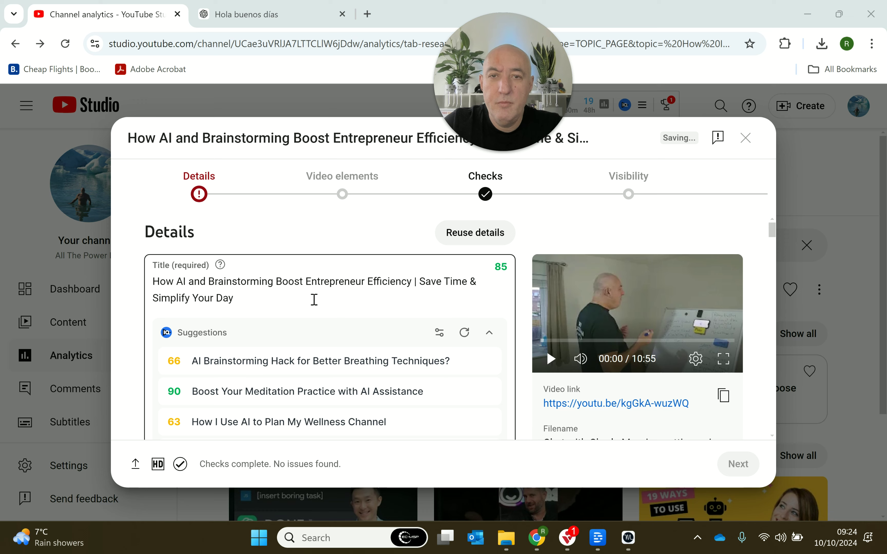
scroll(315, 299, down, 12)
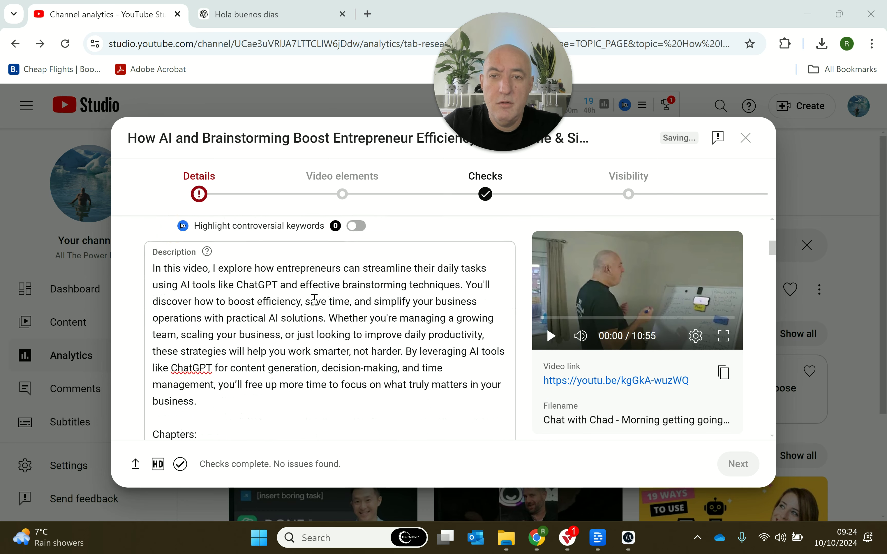
scroll(314, 306, down, 4)
scroll(314, 306, up, 2)
scroll(315, 306, down, 2)
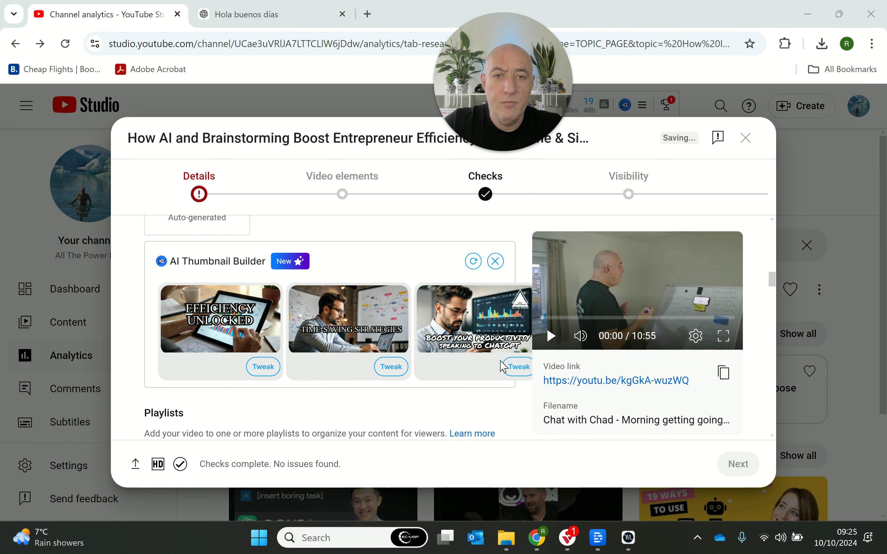
click(517, 368)
click(517, 368)
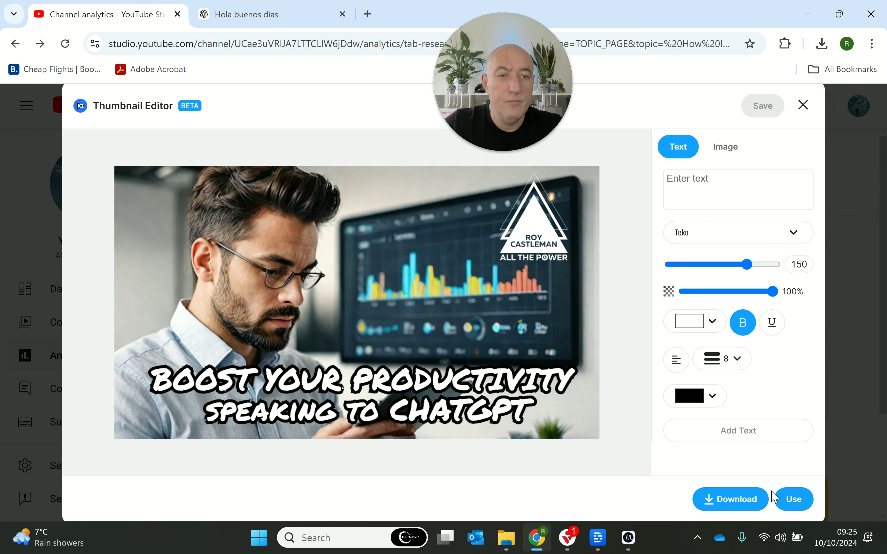
click(803, 105)
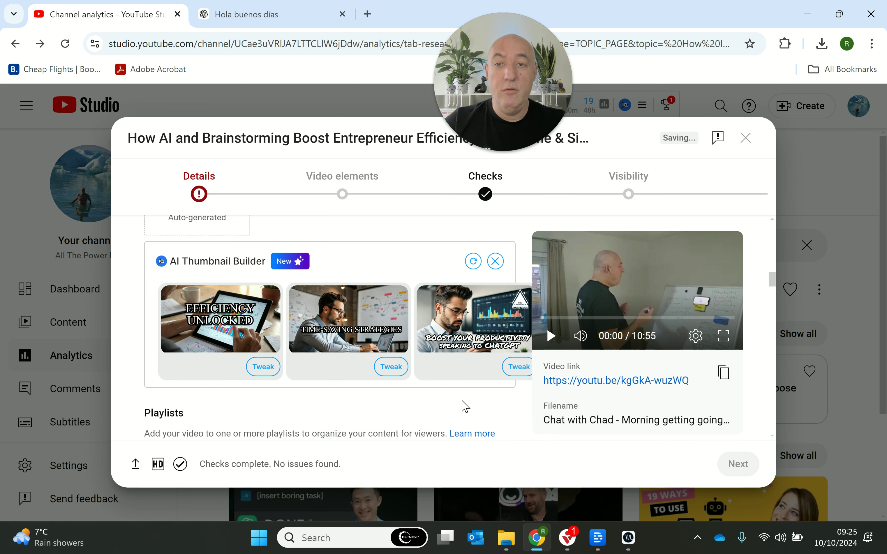
Review the upload details from the title through the thumbnail, audience, altered-content and automatic chapter settings.
scroll(460, 400, down, 4)
scroll(459, 391, up, 2)
scroll(459, 391, up, 10)
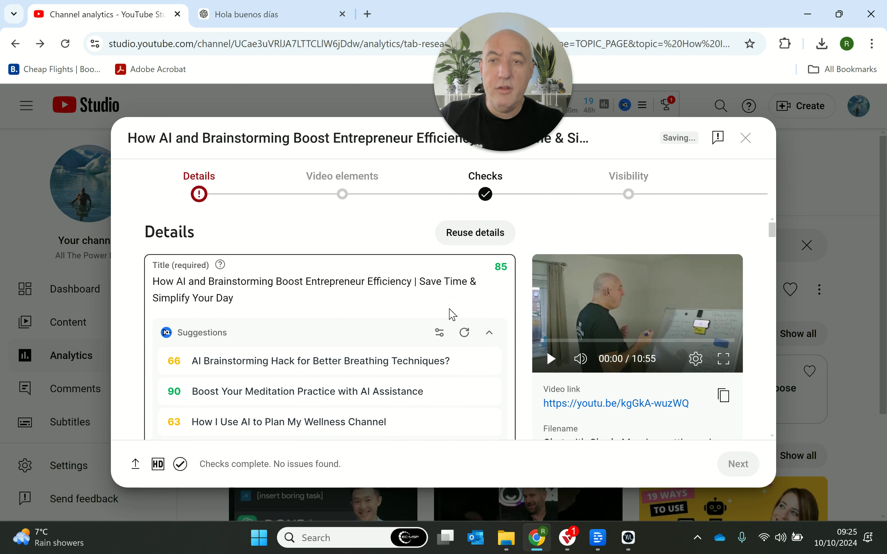
click(255, 301)
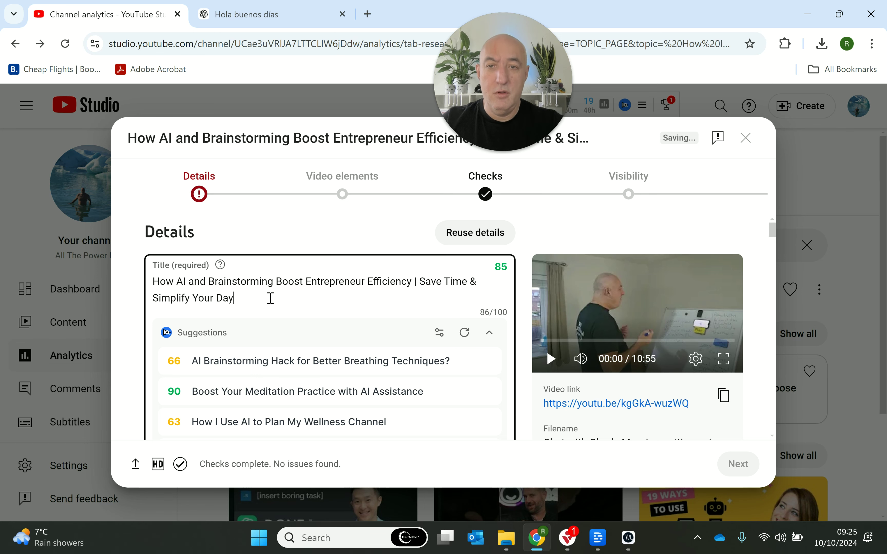
scroll(356, 293, down, 3)
scroll(357, 293, down, 10)
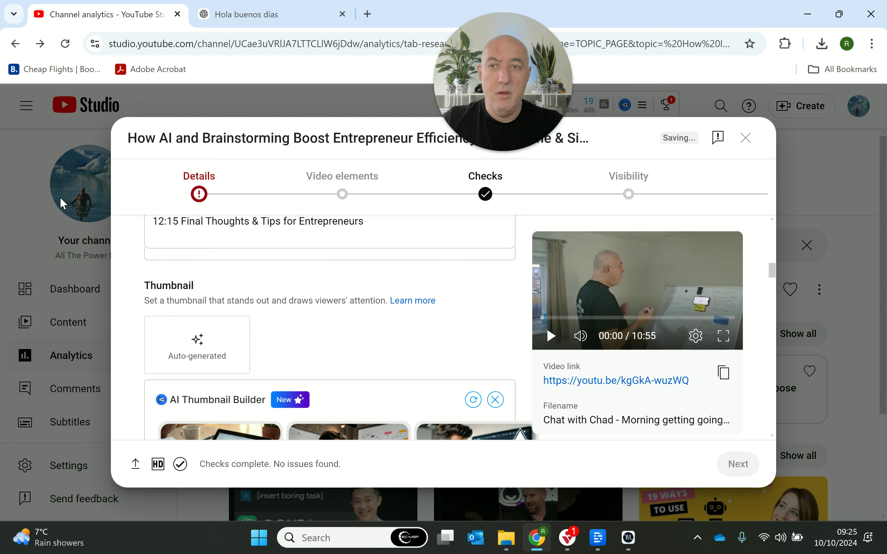
scroll(402, 331, down, 4)
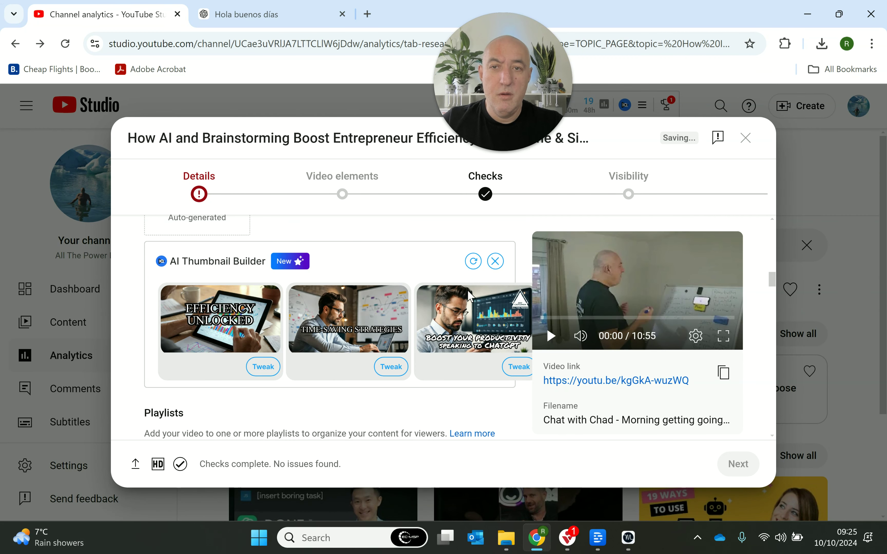
scroll(513, 276, down, 5)
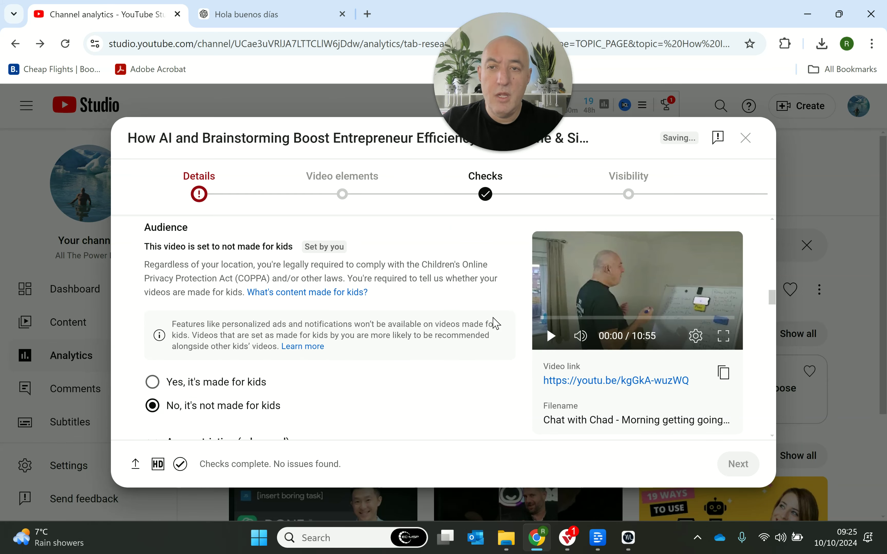
scroll(493, 319, down, 8)
scroll(487, 321, down, 10)
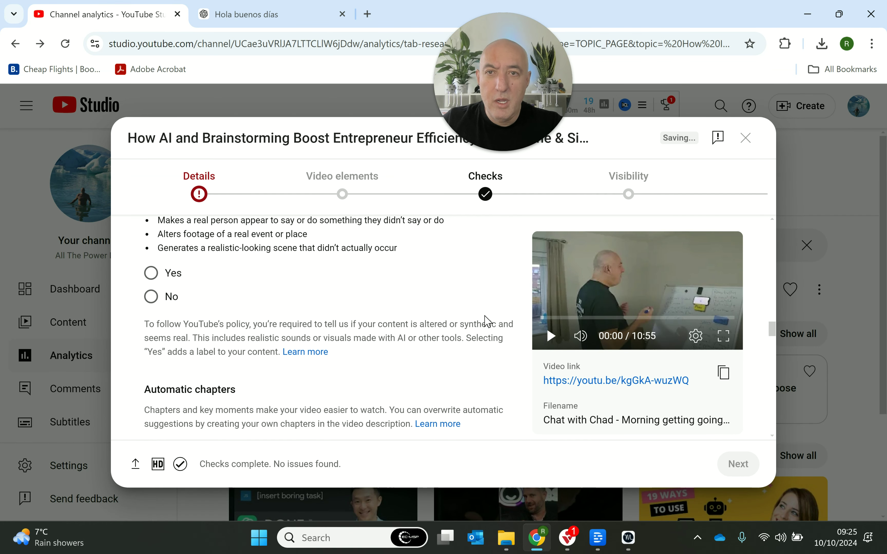
scroll(487, 321, down, 5)
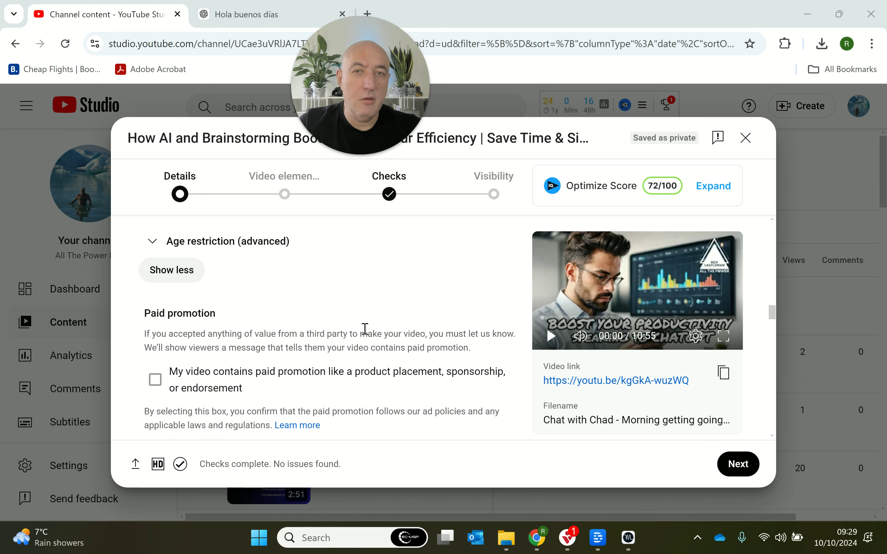
Look over the privately saved draft's details, from the paid promotion and playlist settings up to the title.
scroll(366, 333, up, 5)
scroll(367, 329, down, 5)
scroll(402, 322, up, 5)
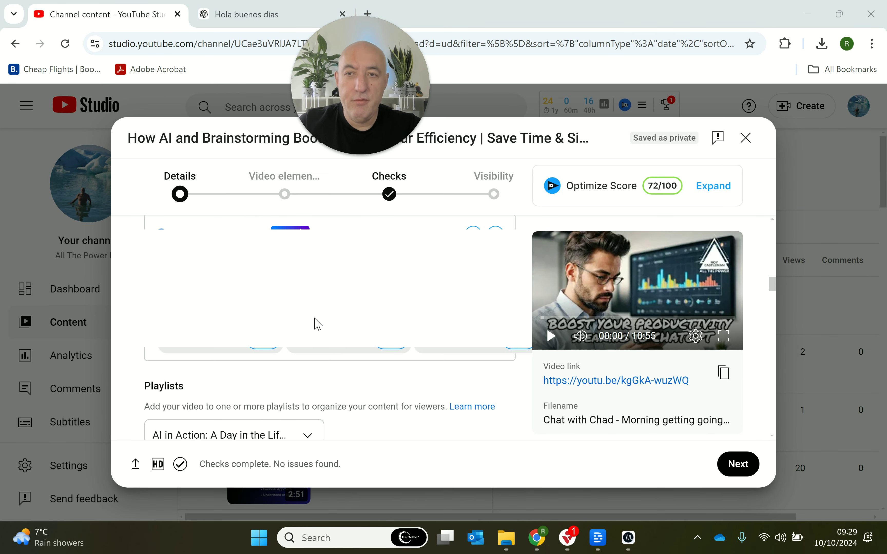
scroll(330, 330, up, 2)
scroll(347, 335, down, 5)
scroll(347, 336, down, 3)
scroll(359, 332, up, 7)
scroll(366, 322, up, 10)
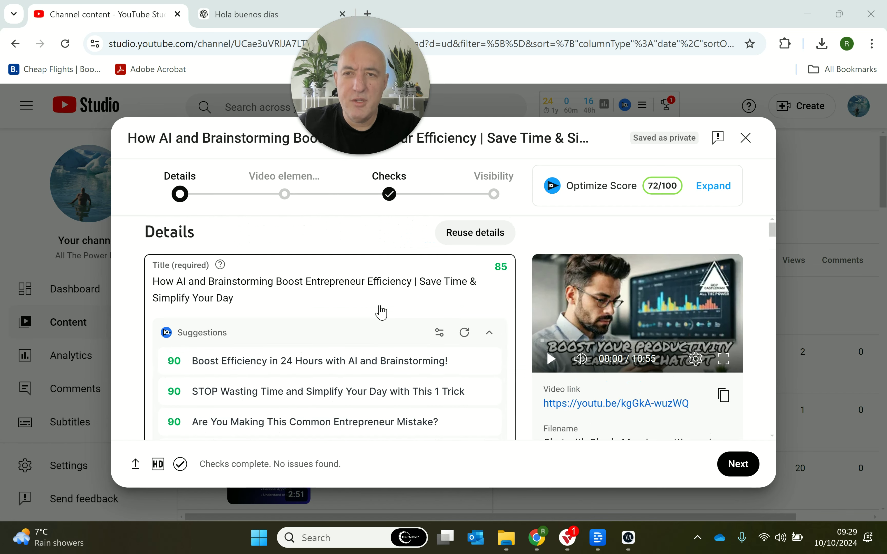
Proceed past video elements and checks without additions, save the video with Unlisted visibility, and dismiss the sharing dialog.
click(735, 465)
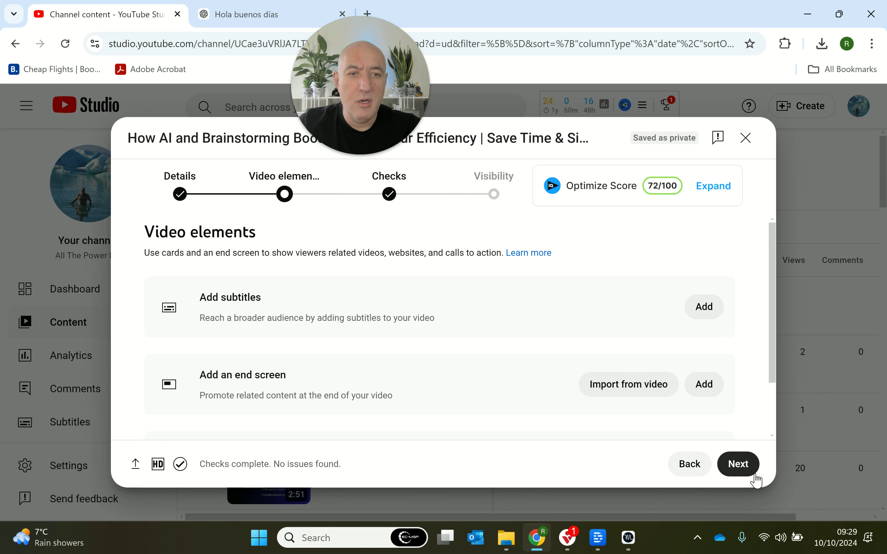
click(741, 467)
click(741, 467)
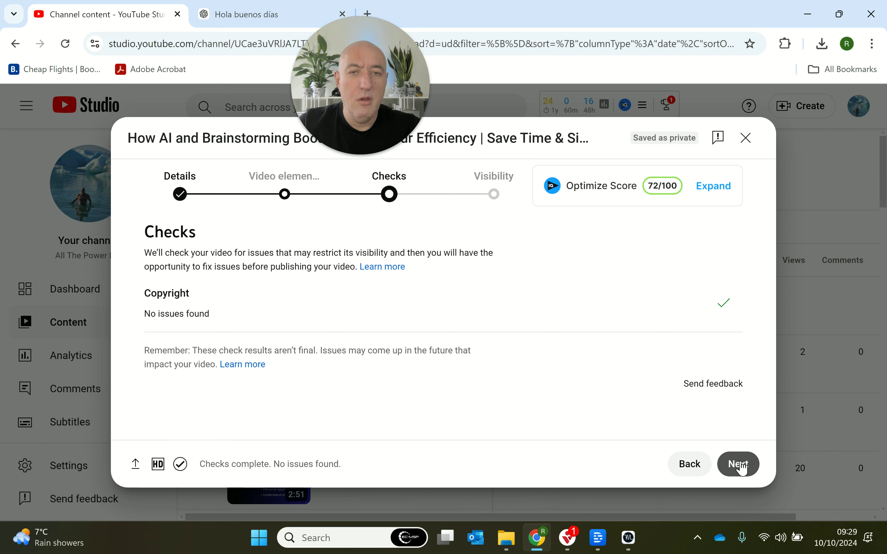
click(184, 372)
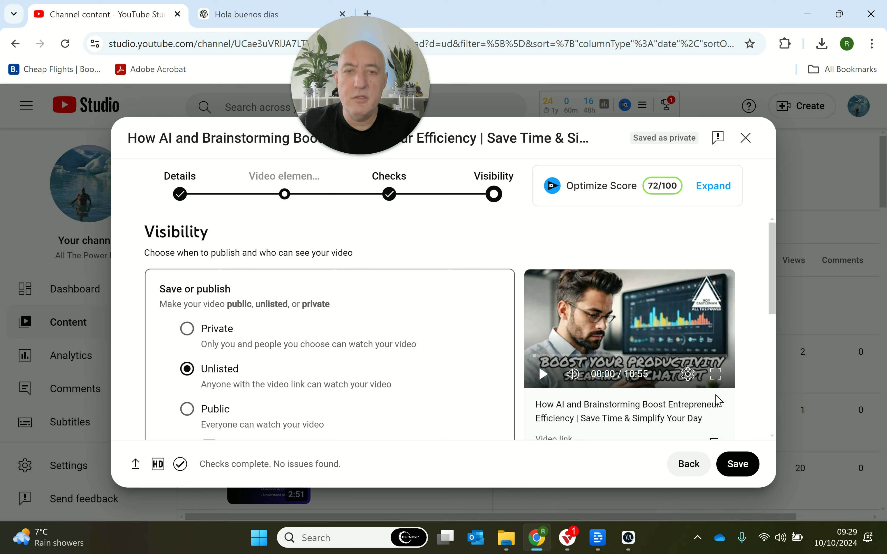
click(738, 465)
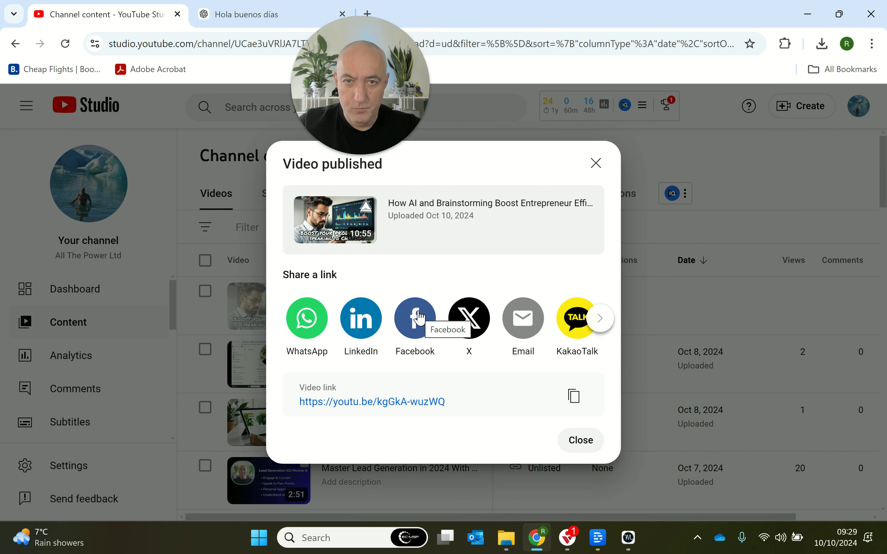
click(586, 444)
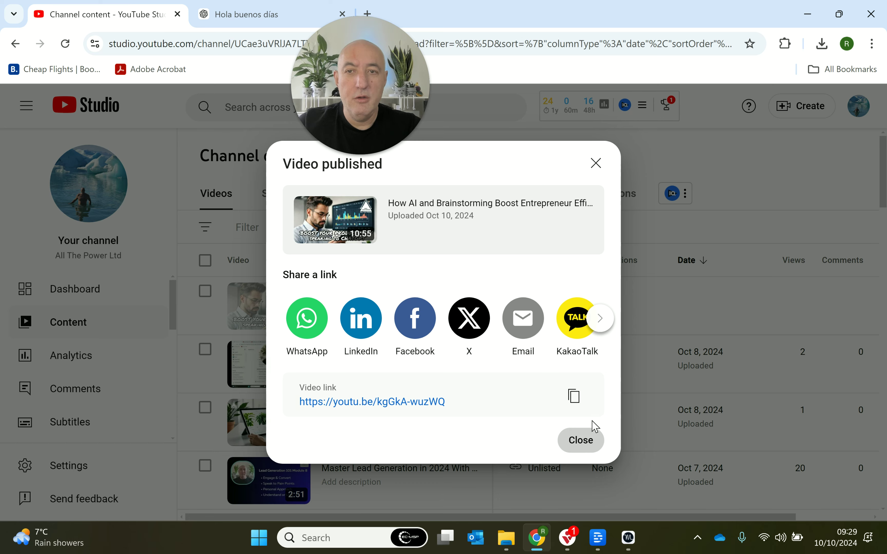